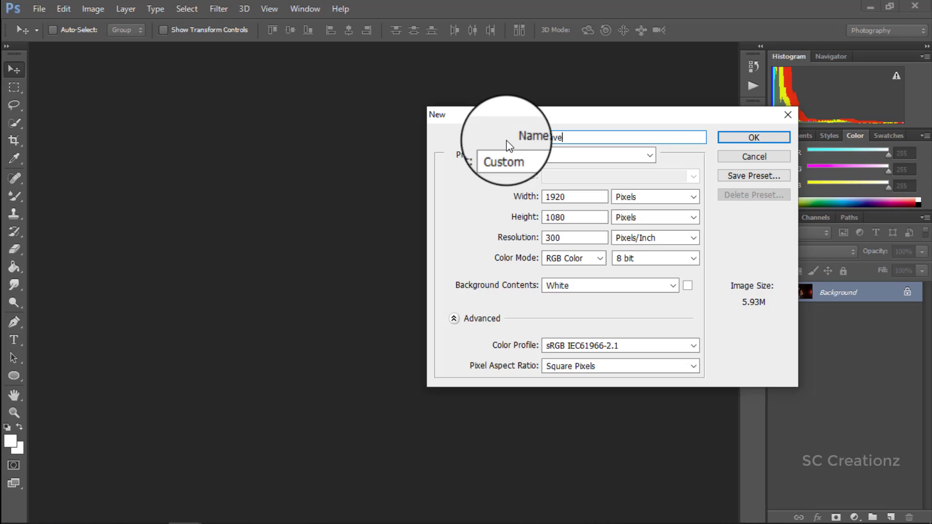
- Name the new document "save the date png" and keep the Custom preset at 1920 × 1080 pixels, 300 pixels/inch, RGB Color
type("png")
left_click_drag(573, 197, 520, 199)
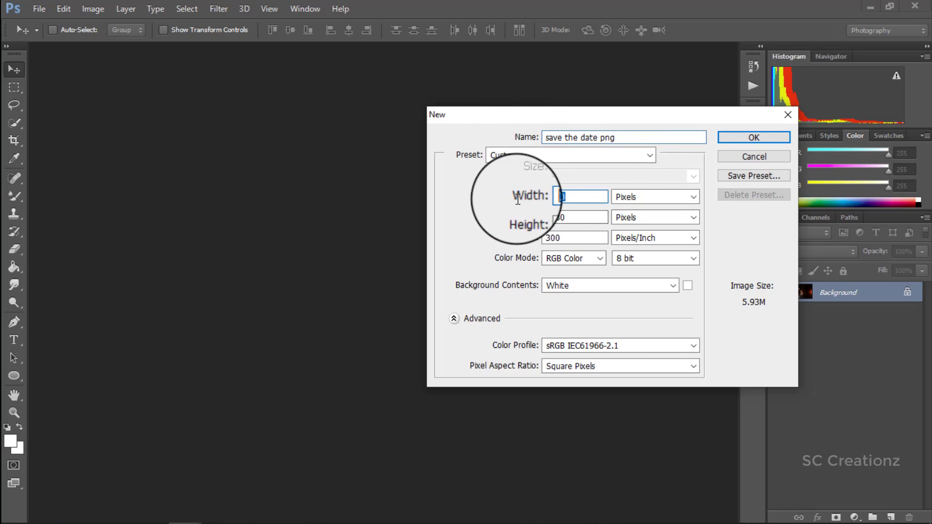
left_click_drag(572, 221, 519, 218)
left_click_drag(573, 237, 520, 237)
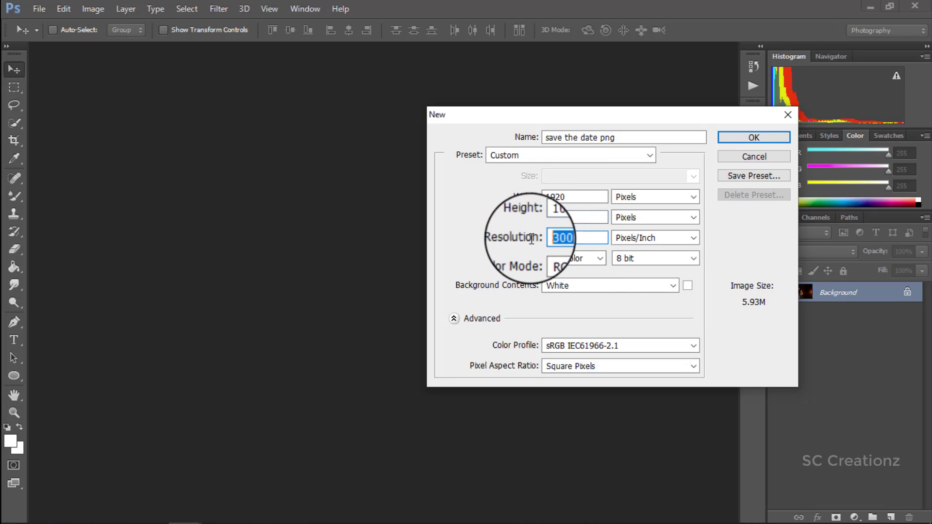
left_click(583, 258)
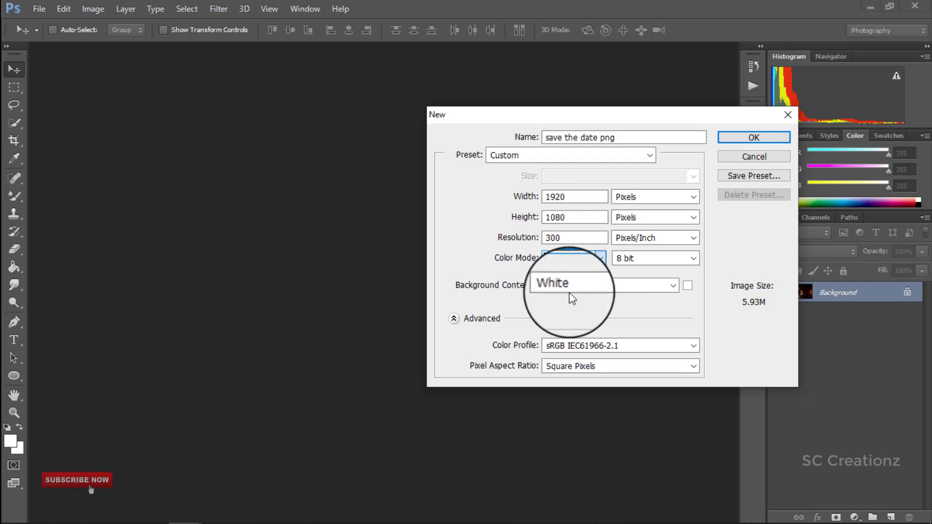
left_click(634, 197)
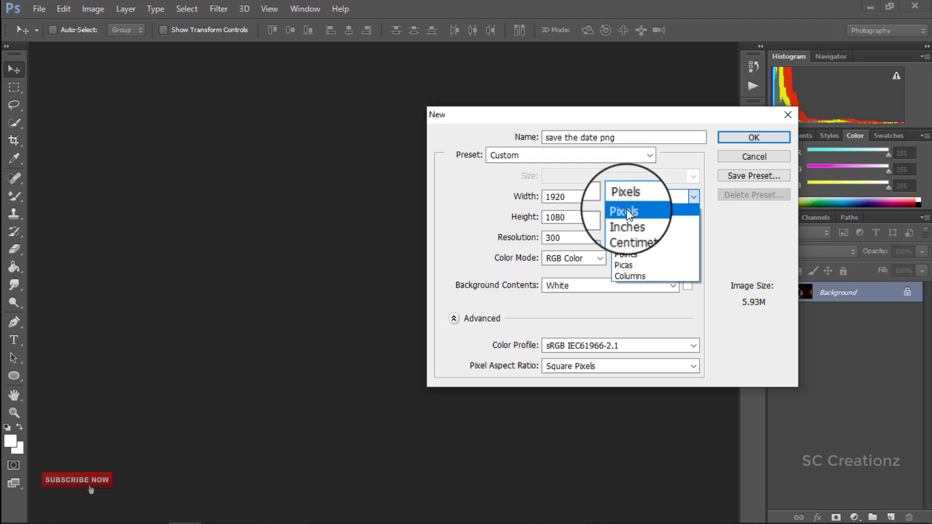
left_click(626, 209)
left_click(594, 156)
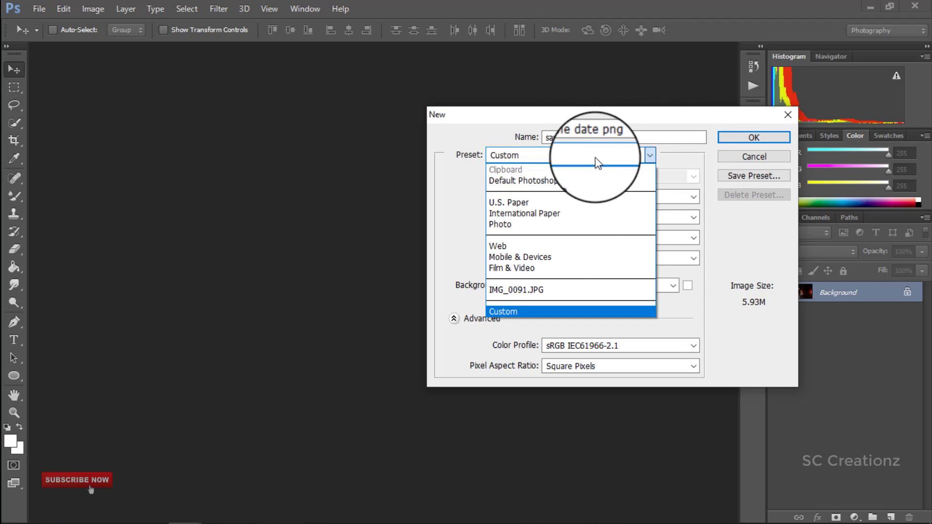
left_click(461, 223)
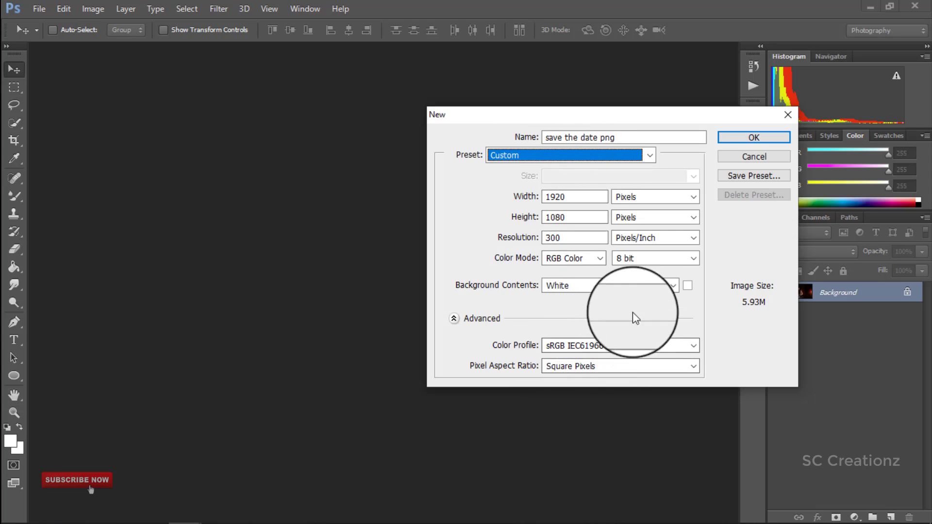
- Keep the background contents White and create the document
left_click(666, 286)
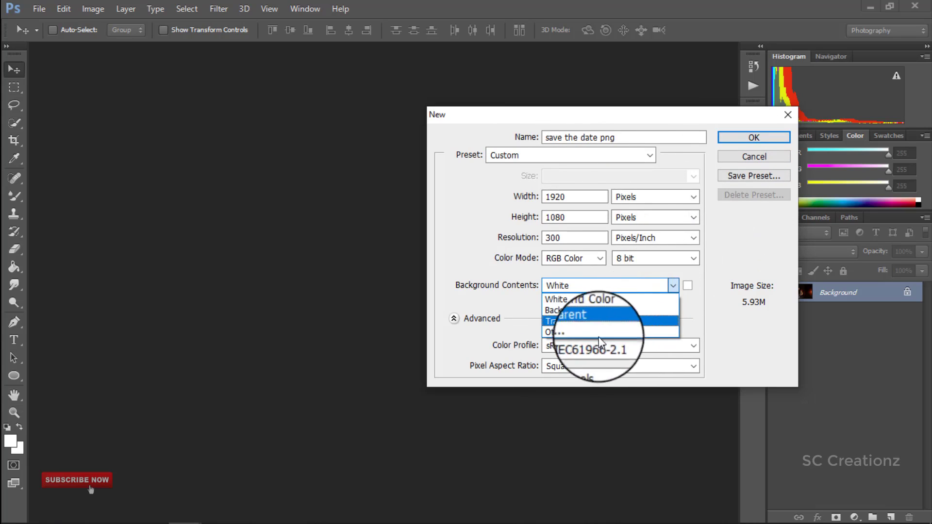
left_click(605, 292)
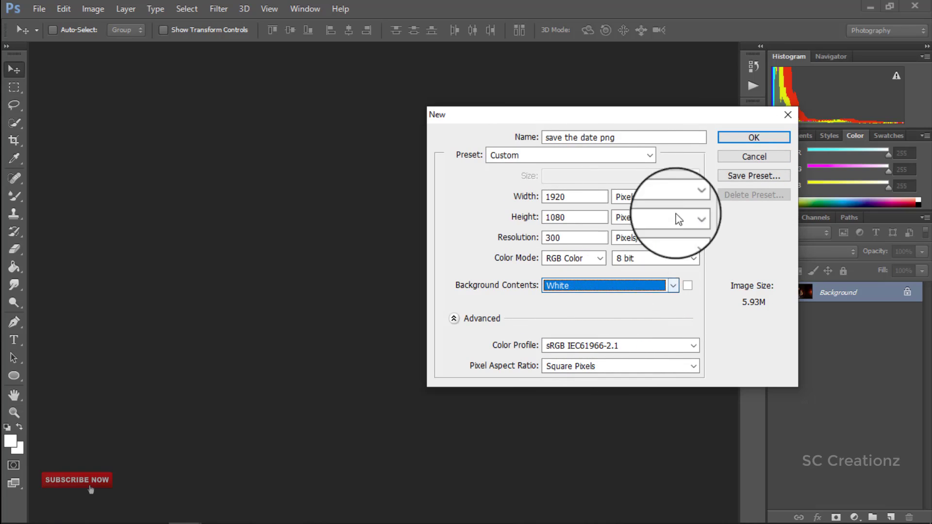
left_click(740, 143)
left_click_drag(618, 42, 617, 49)
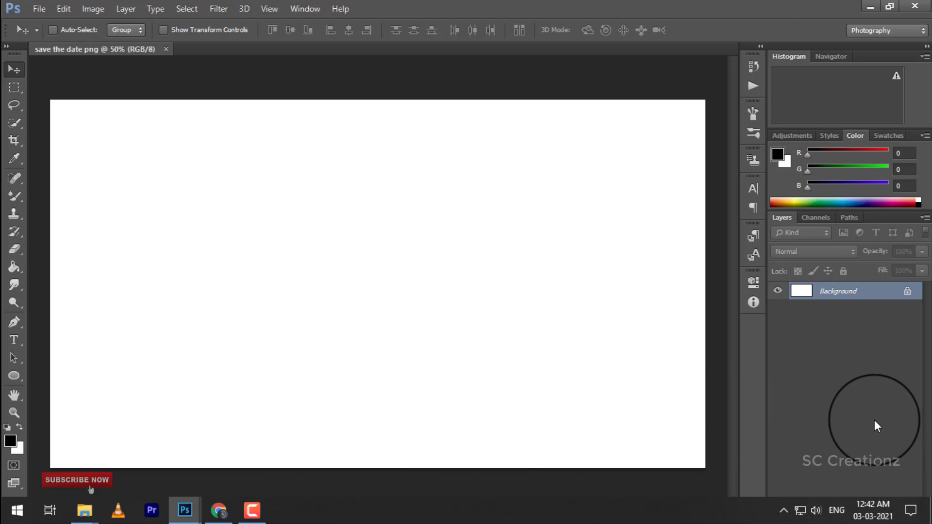
- Add a new layer and enter the text "save the date" on the canvas in 30 pt Dhanikans Signature 2
left_click(891, 517)
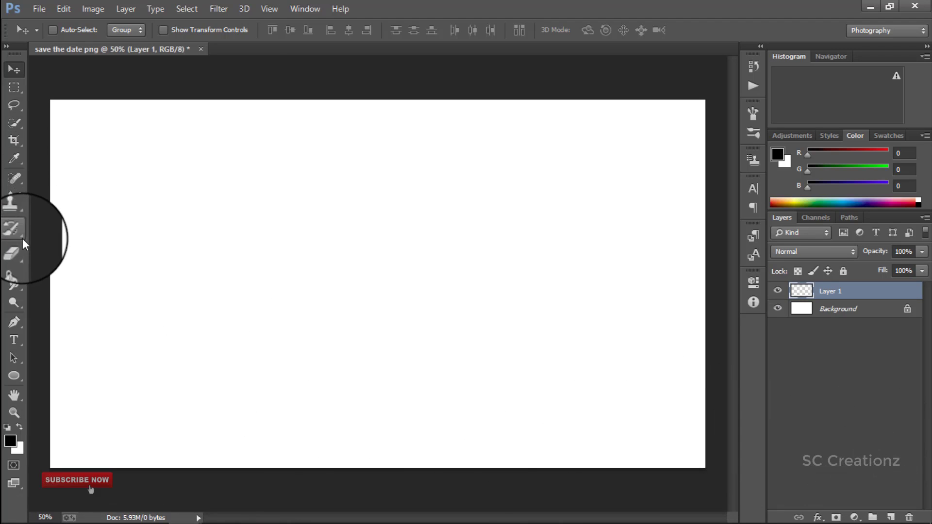
left_click(15, 340)
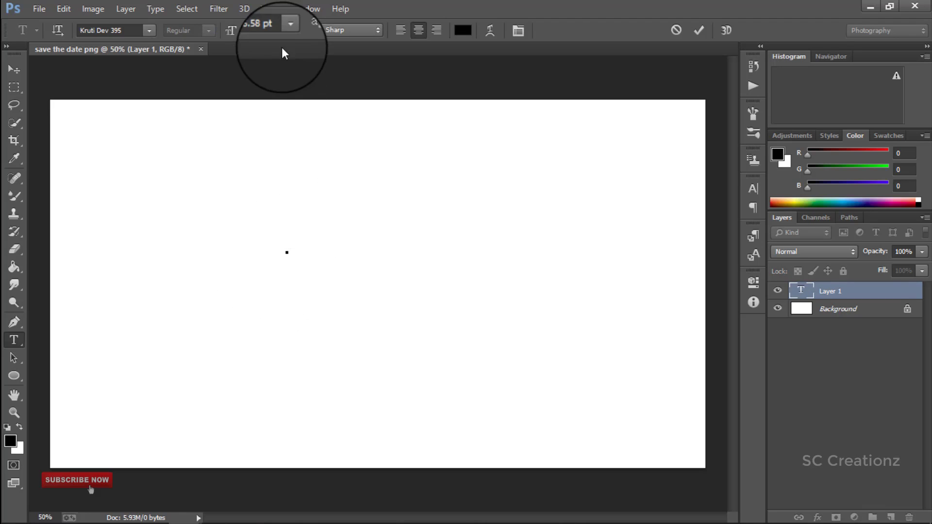
left_click(289, 25)
left_click(284, 200)
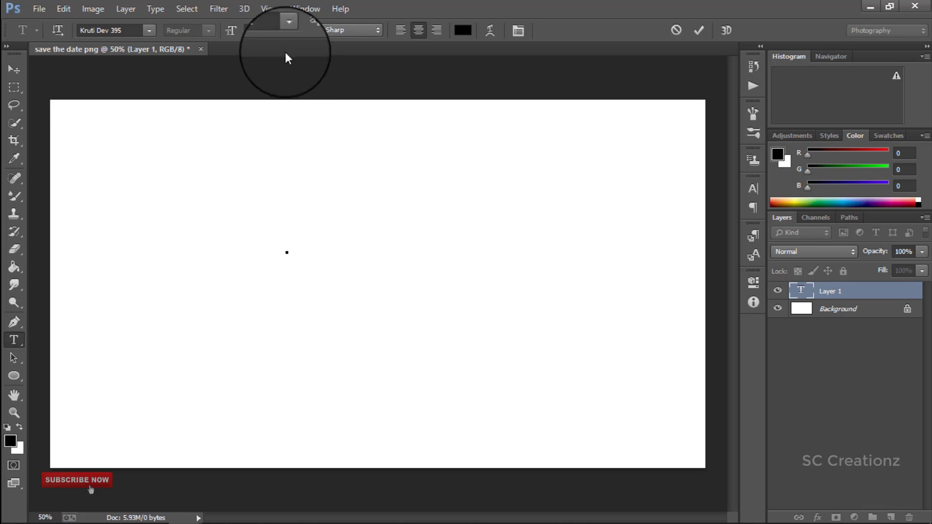
left_click(149, 30)
mouse_move(313, 359)
left_mouse_down()
mouse_move(321, 72)
mouse_move(322, 100)
left_mouse_up()
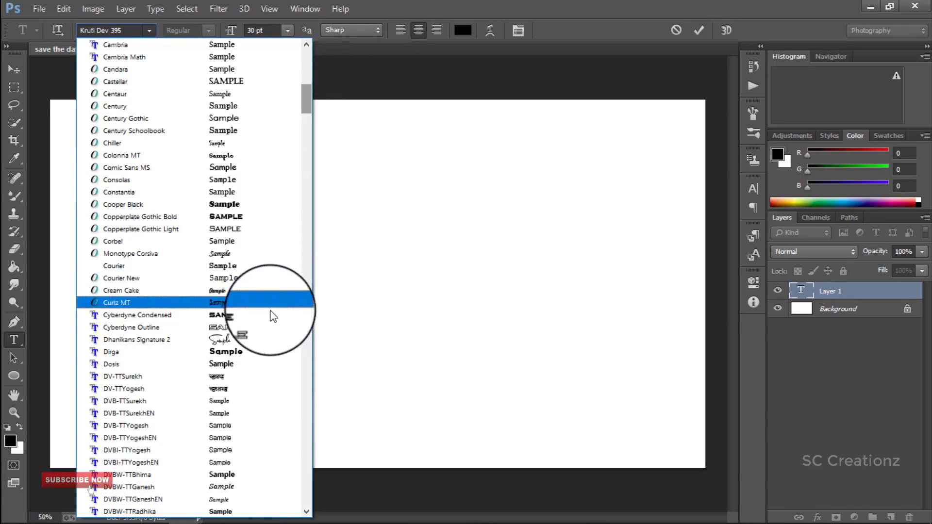
left_click(249, 343)
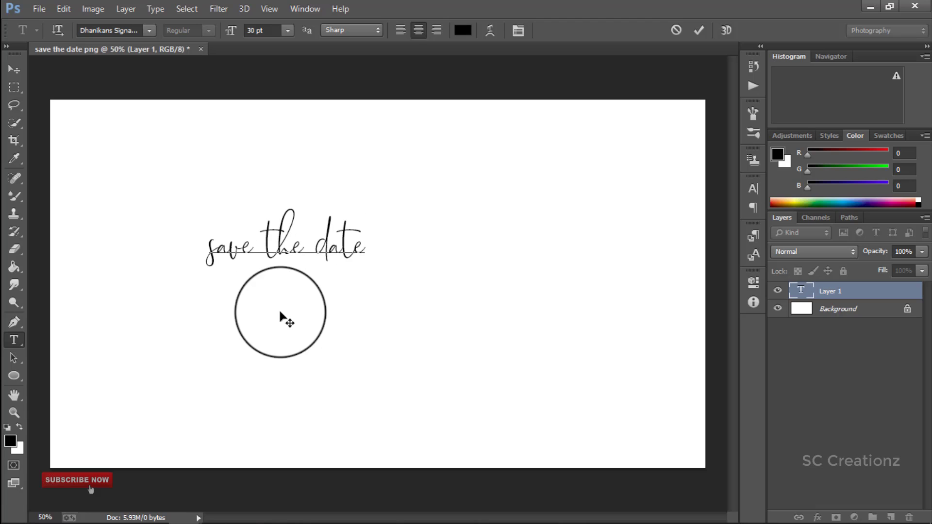
- Capitalise the first letter so the text reads "Save the date", commit it, and move it slightly down
left_click_drag(280, 316, 250, 252)
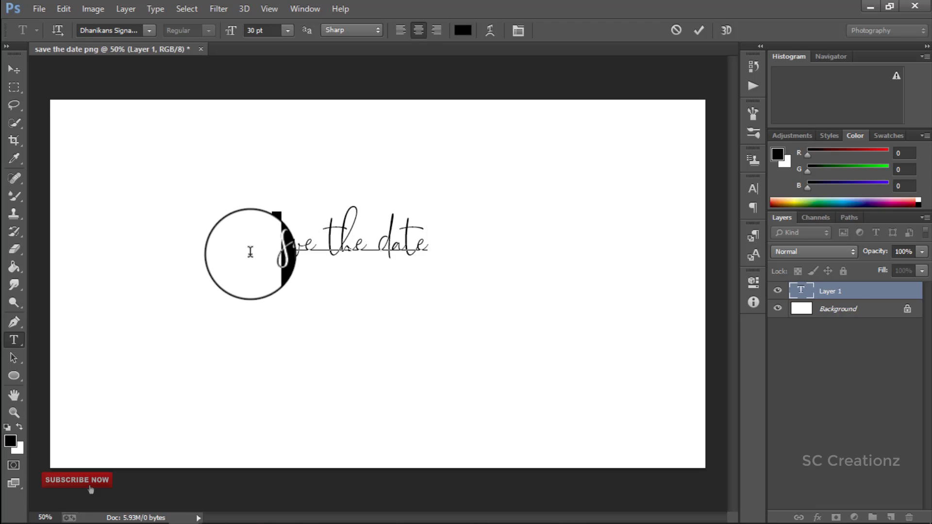
type("S")
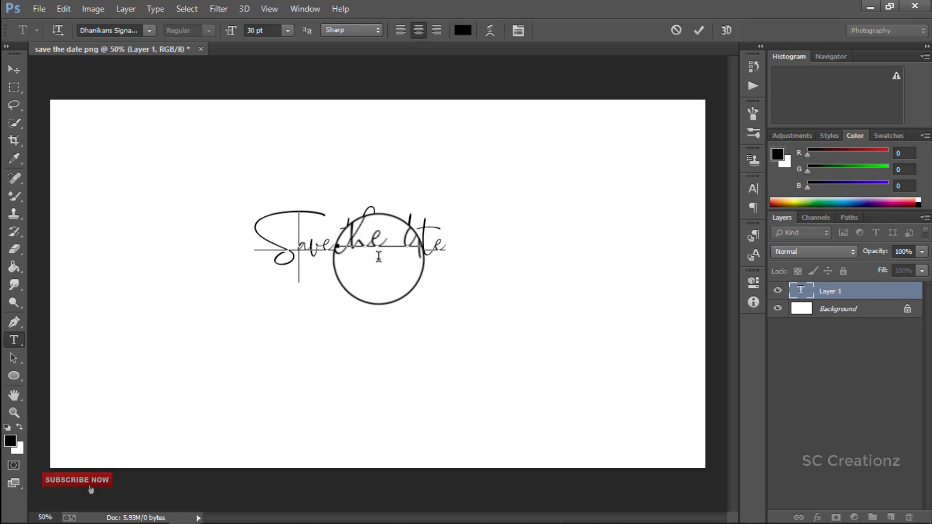
left_click_drag(331, 244, 466, 246)
left_click(441, 243)
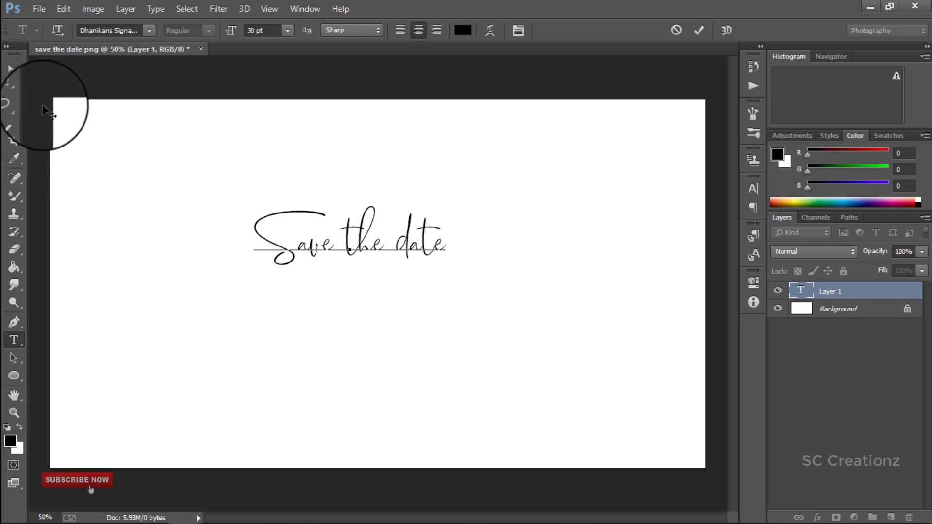
left_click(14, 71)
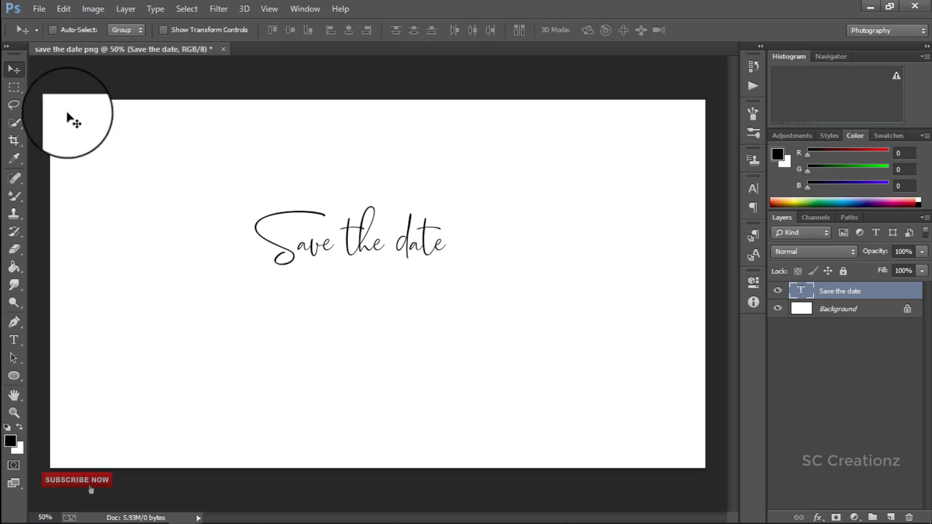
left_click_drag(365, 248, 367, 263)
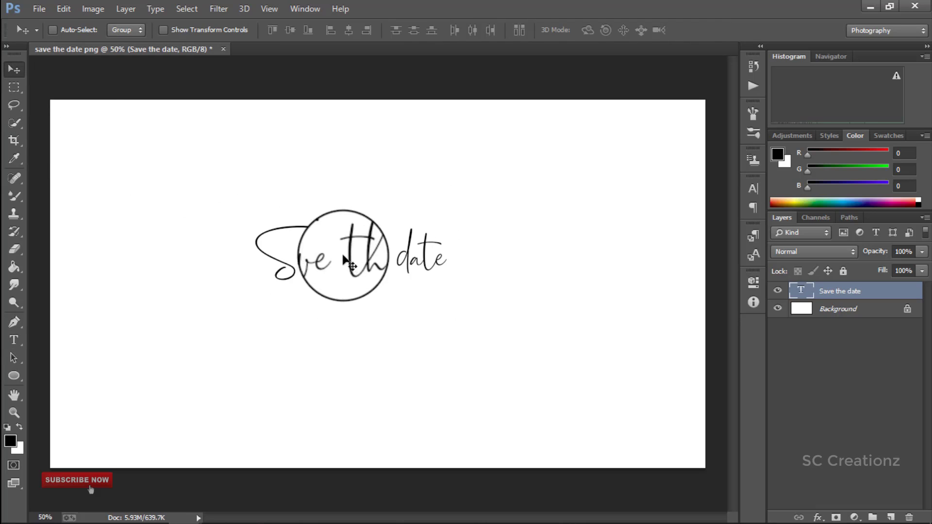
- Find the circular frame image DG (257) in the TEXT folder and place it in the "save the date png" document
mouse_move(96, 506)
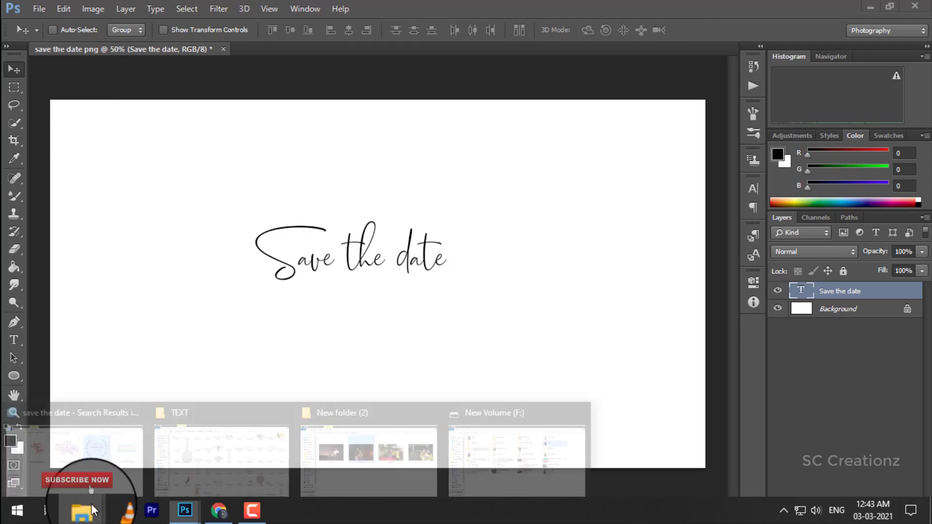
left_click(208, 441)
scroll(631, 388, "down", 5)
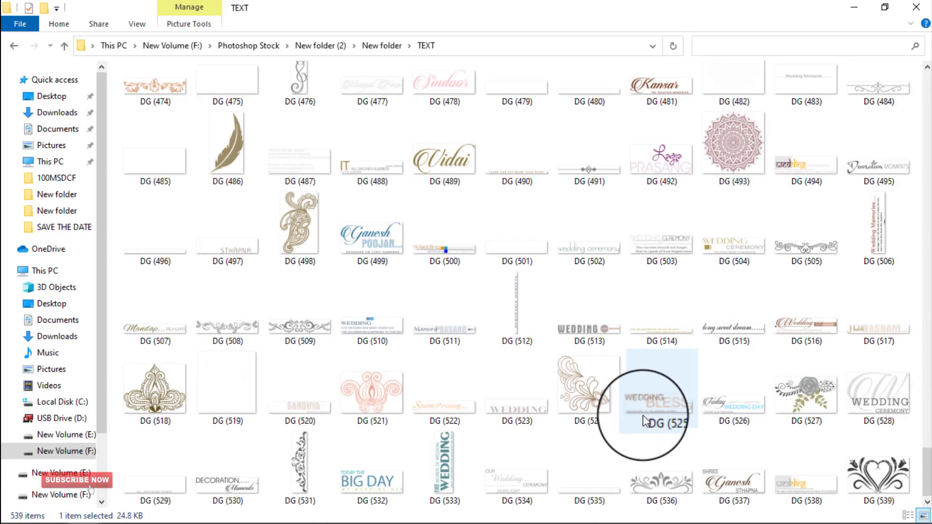
scroll(636, 386, "up", 10)
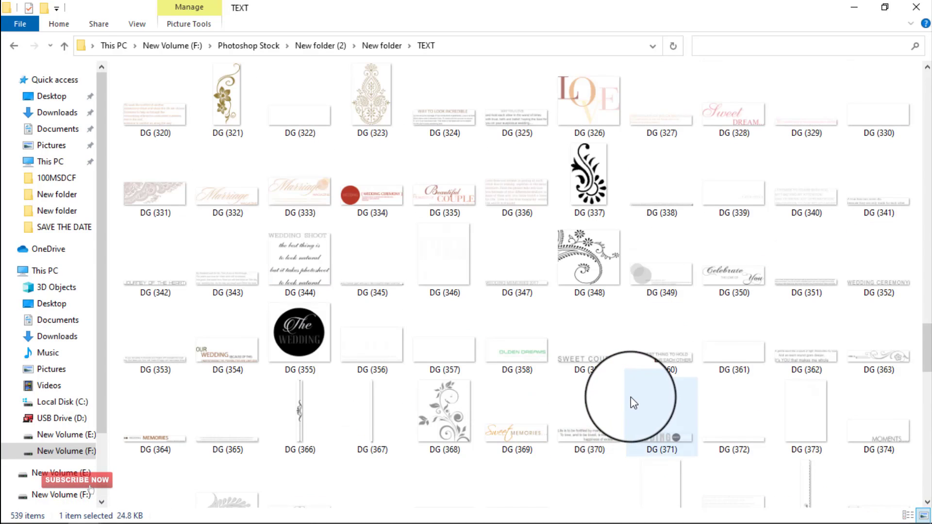
scroll(631, 402, "up", 4)
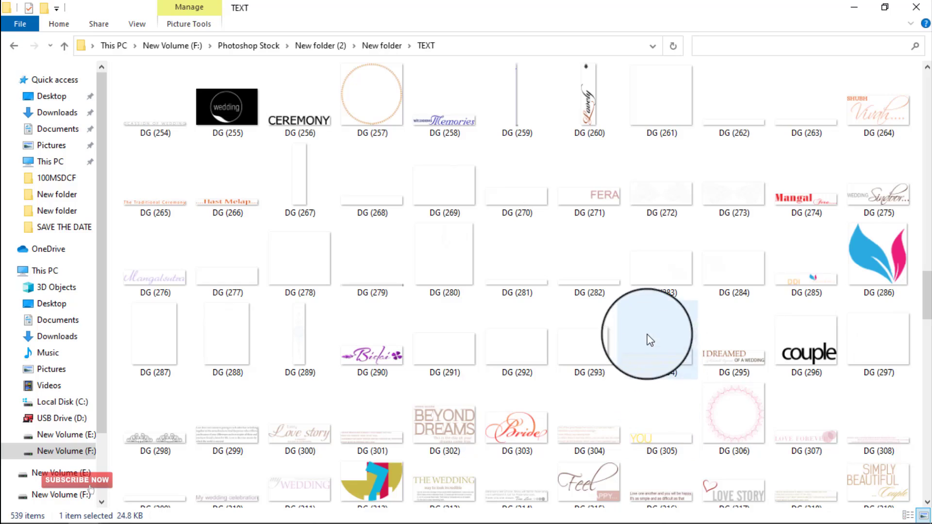
scroll(636, 331, "up", 2)
double_click(368, 352)
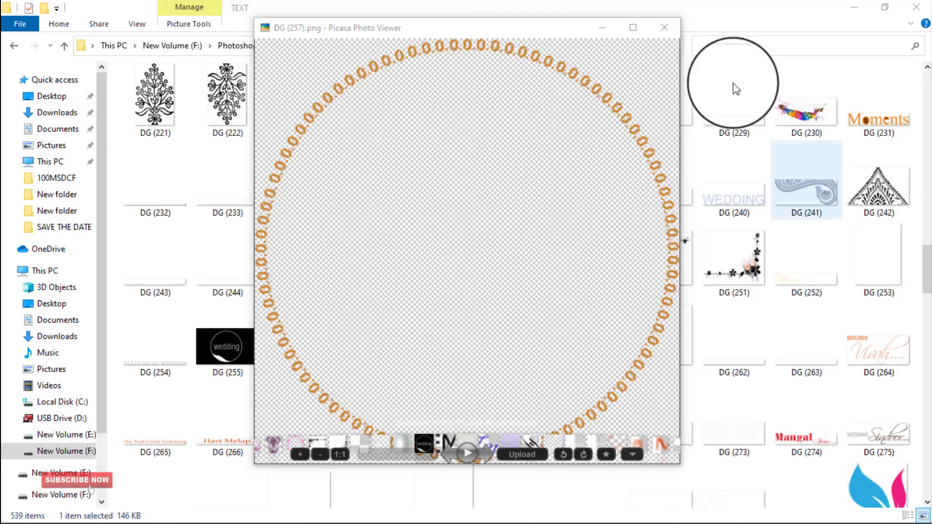
left_click(664, 27)
left_click_drag(394, 472, 298, 317)
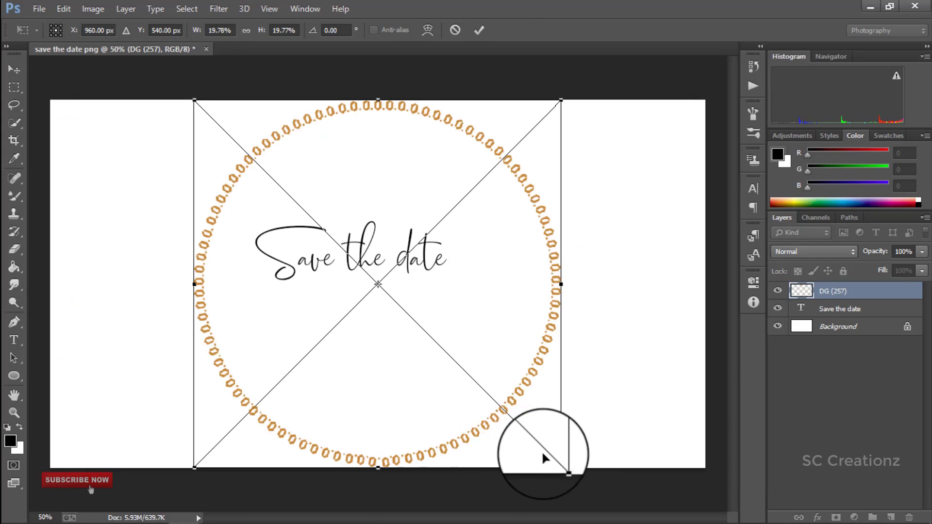
- Scale down the circular frame and center it around the text, and move "Save the date" up into the frame's upper half
left_click_drag(561, 468, 506, 442)
key("Return")
left_click_drag(448, 418, 428, 384)
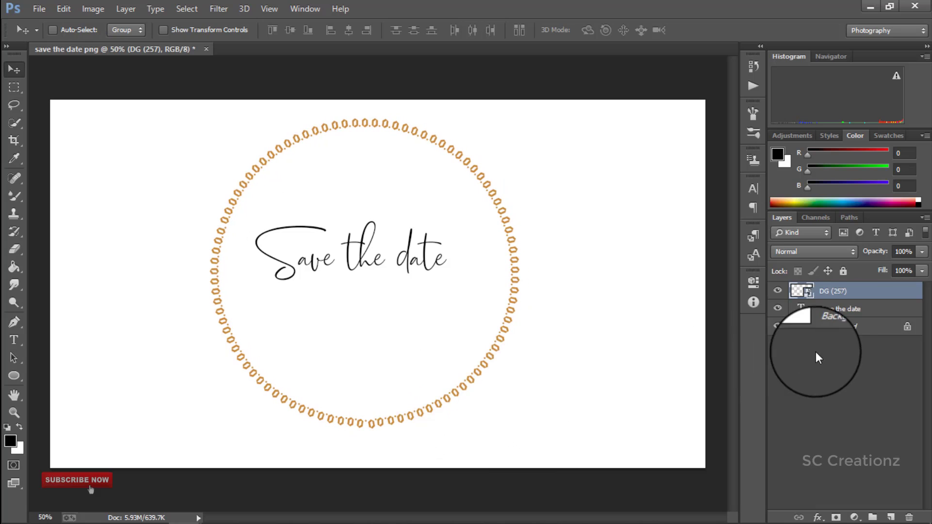
left_click(838, 310)
left_click_drag(397, 258, 126, 294)
- Add the text "5/3/2021" at 24 pt and position it centered below "Save the date"
left_click(13, 342)
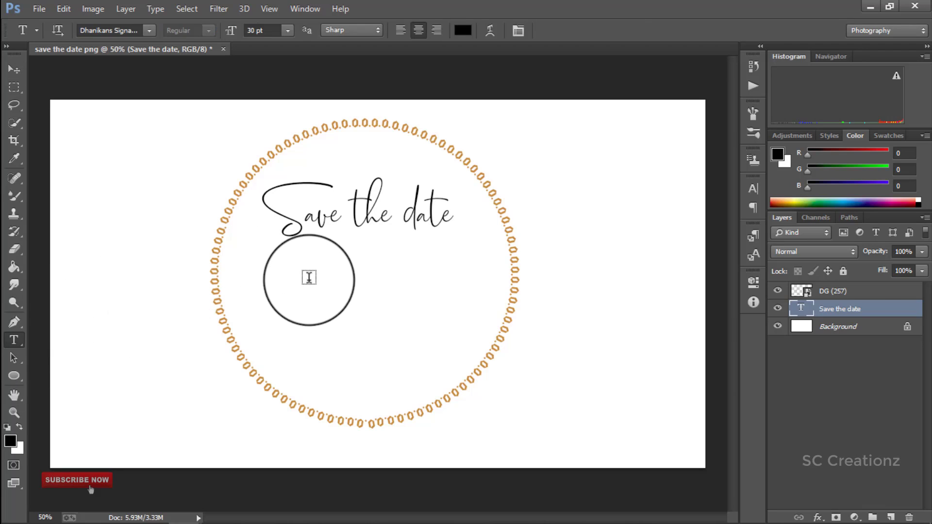
left_click(283, 272)
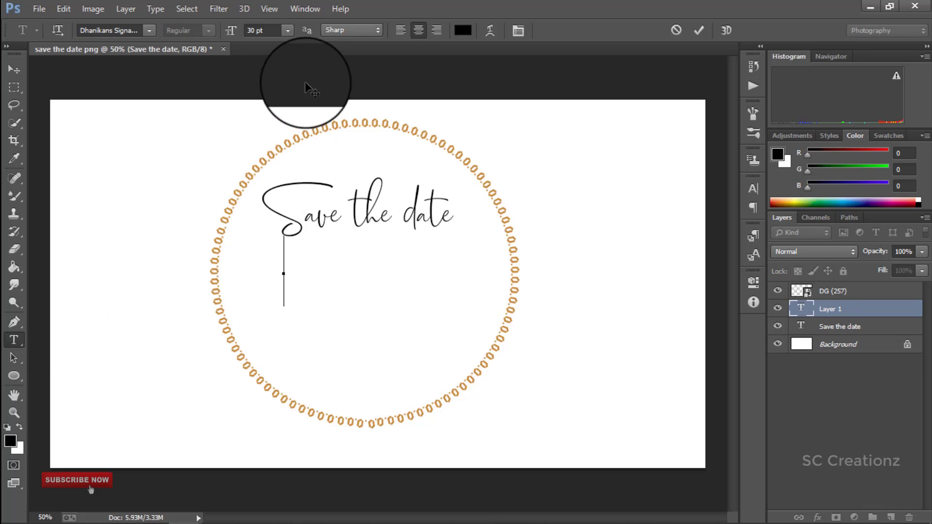
left_click(287, 32)
left_click(275, 189)
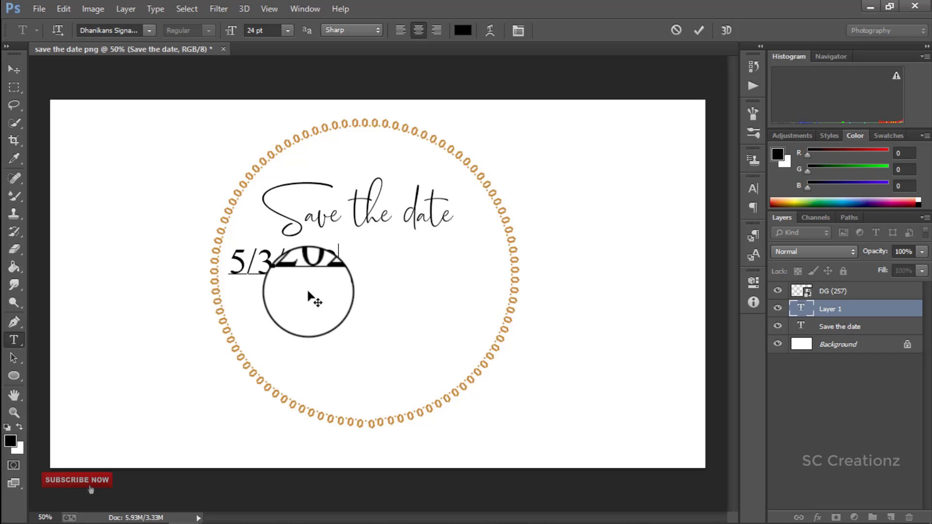
left_click_drag(323, 296, 383, 296)
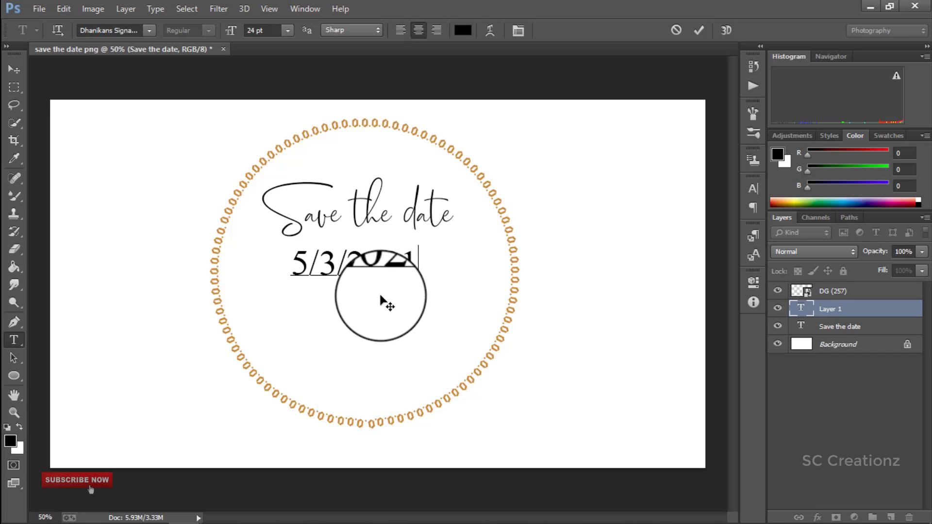
- Try the Viner Hand ITC font on the date text
key("ctrl+a")
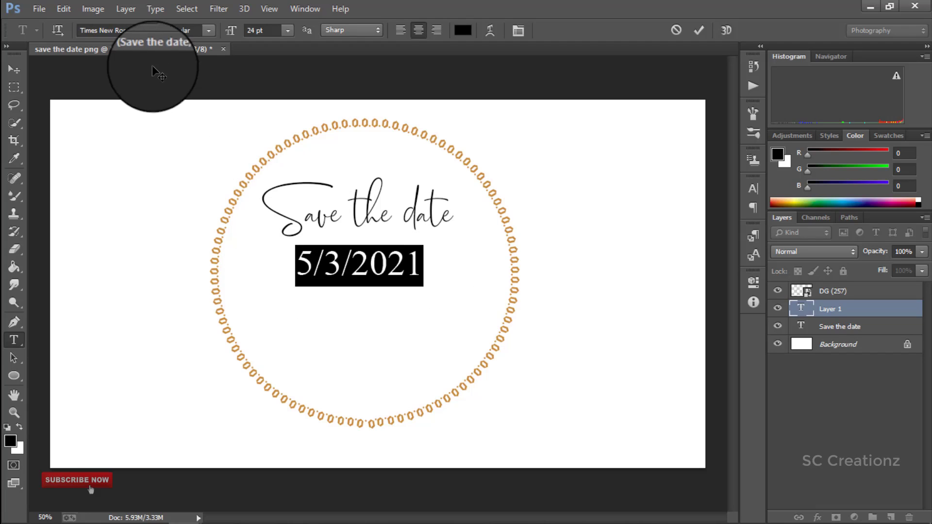
left_click(149, 32)
left_click(255, 132)
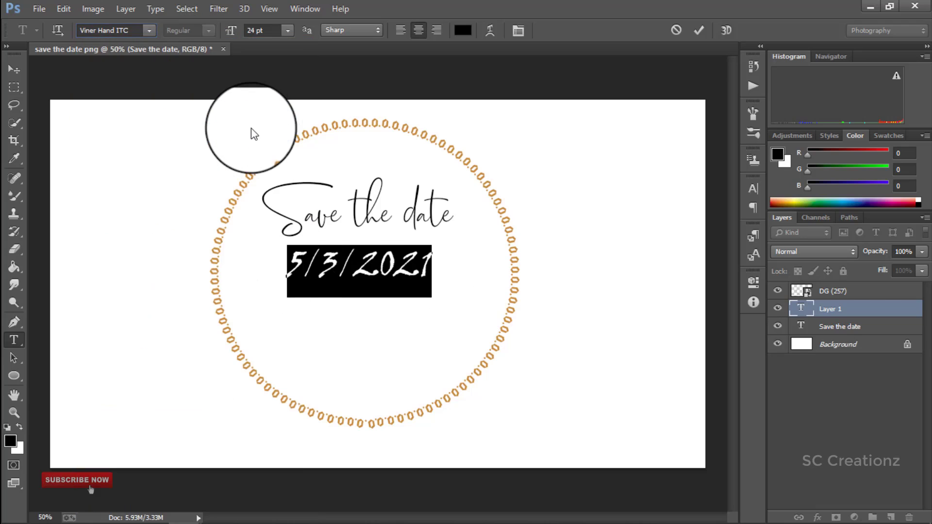
left_click(355, 270)
- Change the font of the entire date text to Vivaldi
left_click_drag(274, 267, 466, 267)
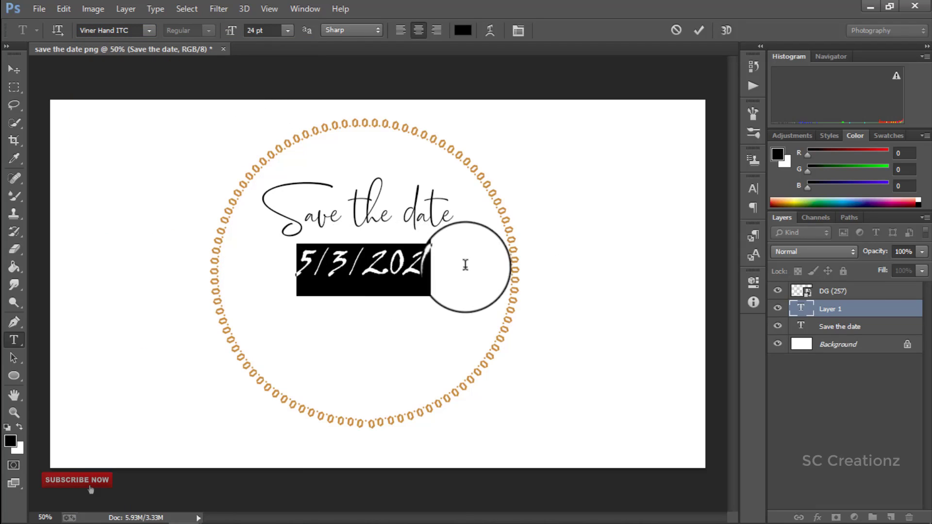
left_click(145, 31)
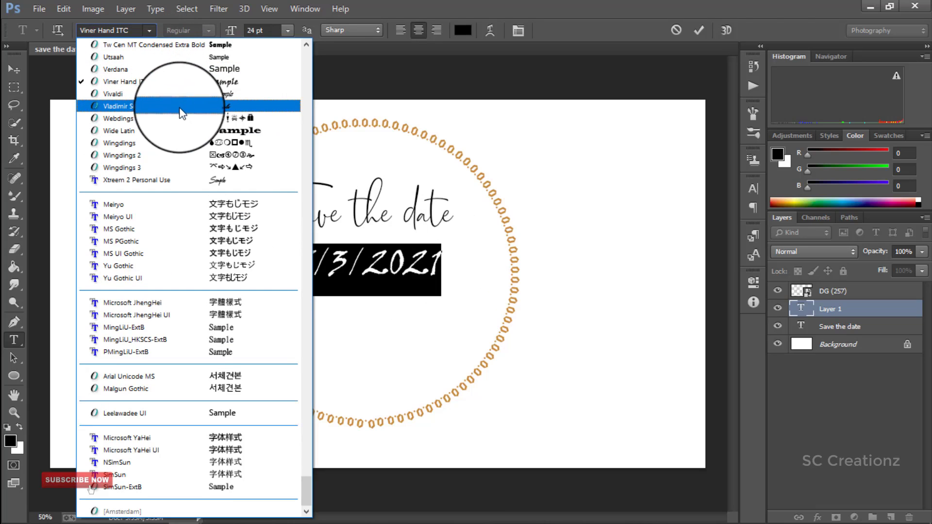
left_click(192, 94)
left_click(431, 272)
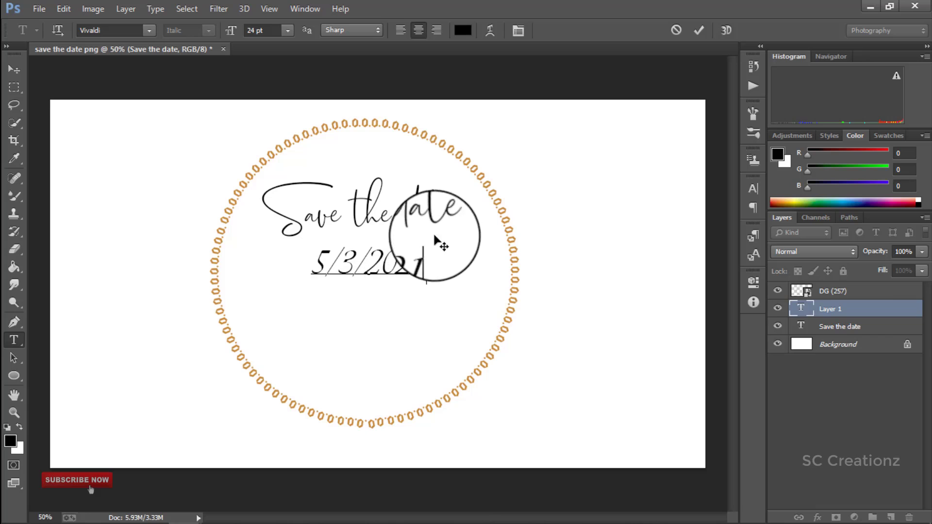
- Change the font of the entire date text to Asmelina Harley at 24 pt
left_click_drag(313, 270, 428, 272)
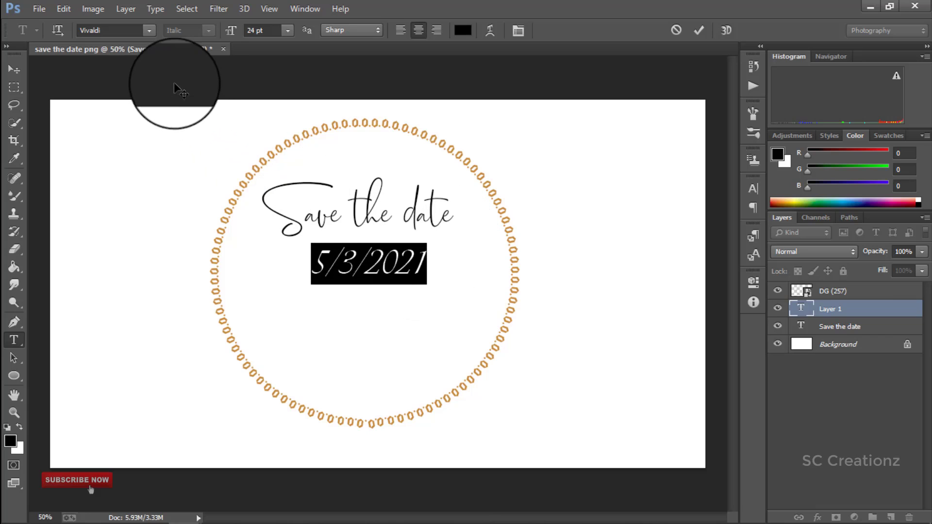
left_click(149, 30)
left_click_drag(307, 493, 306, 68)
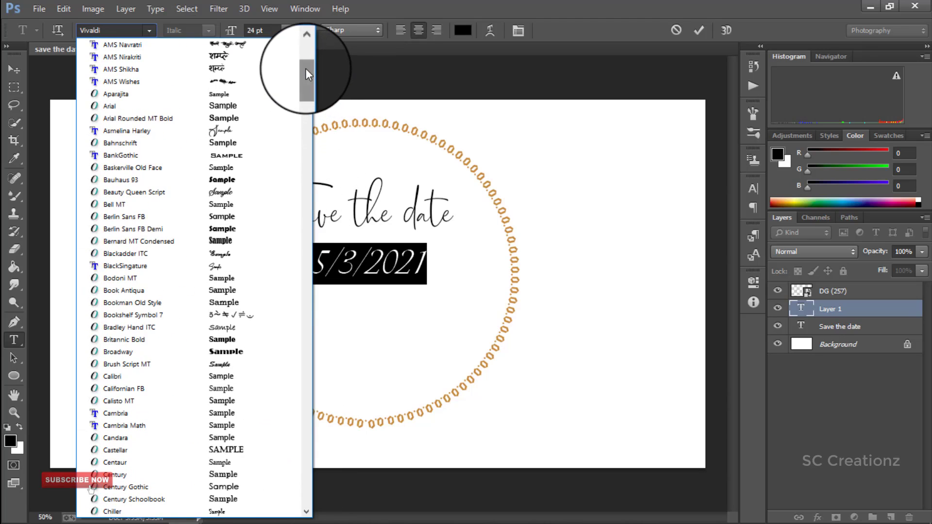
left_click(245, 131)
left_click(372, 264)
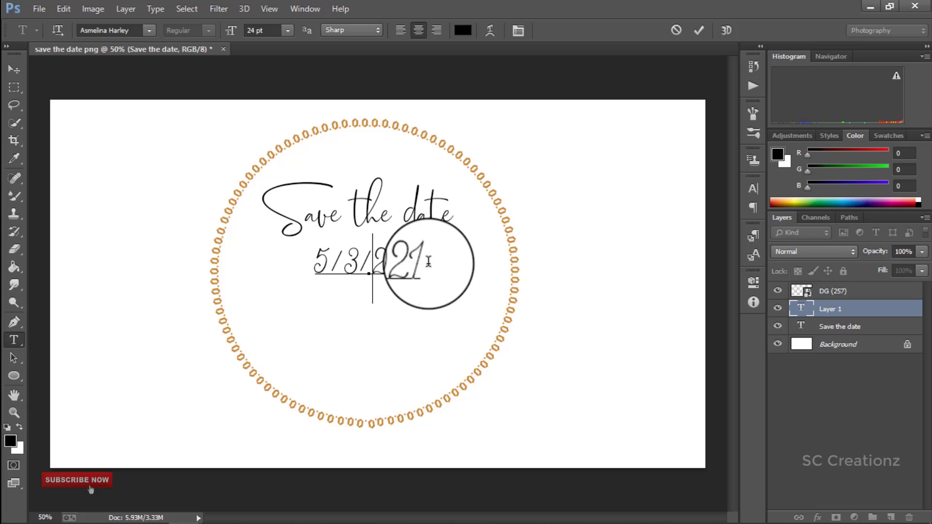
left_click(289, 30)
left_click(280, 185)
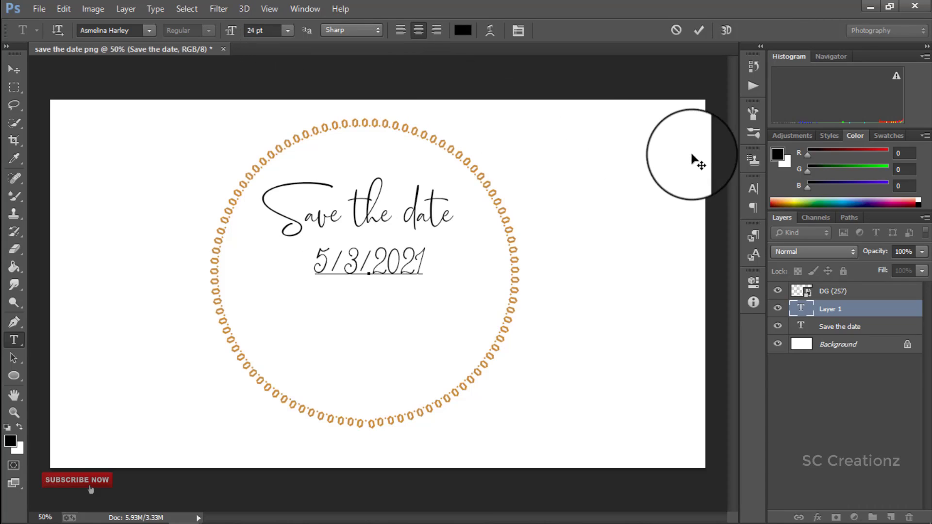
- Adjust the leading of the date text in the character settings
left_click(753, 189)
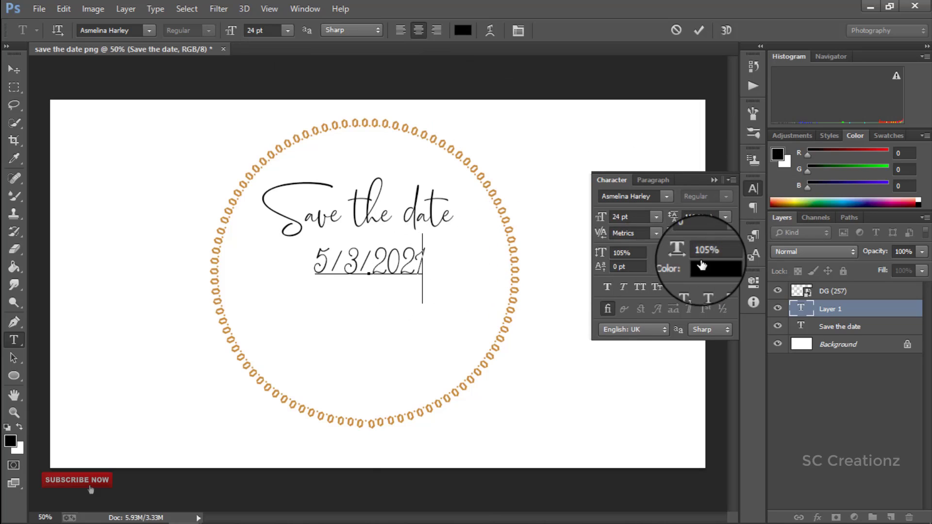
left_click_drag(673, 219, 653, 219)
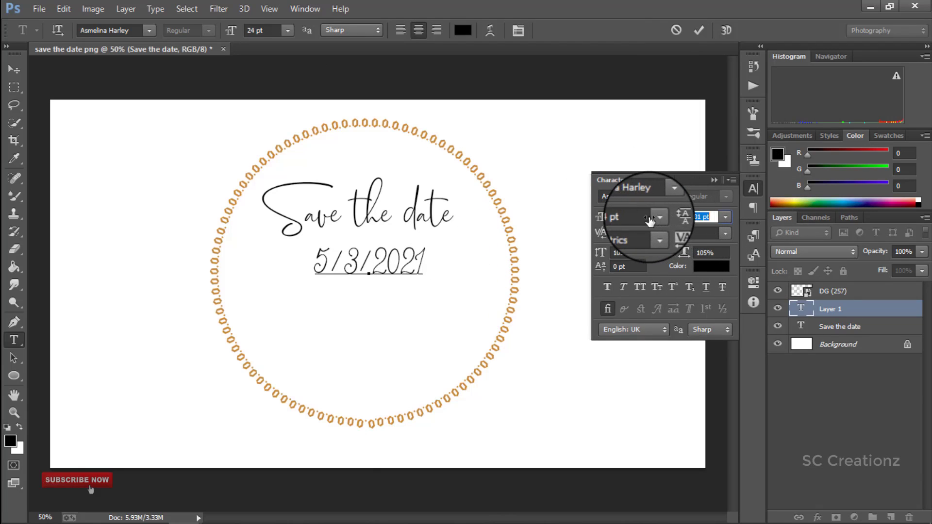
left_click(725, 217)
left_click(718, 383)
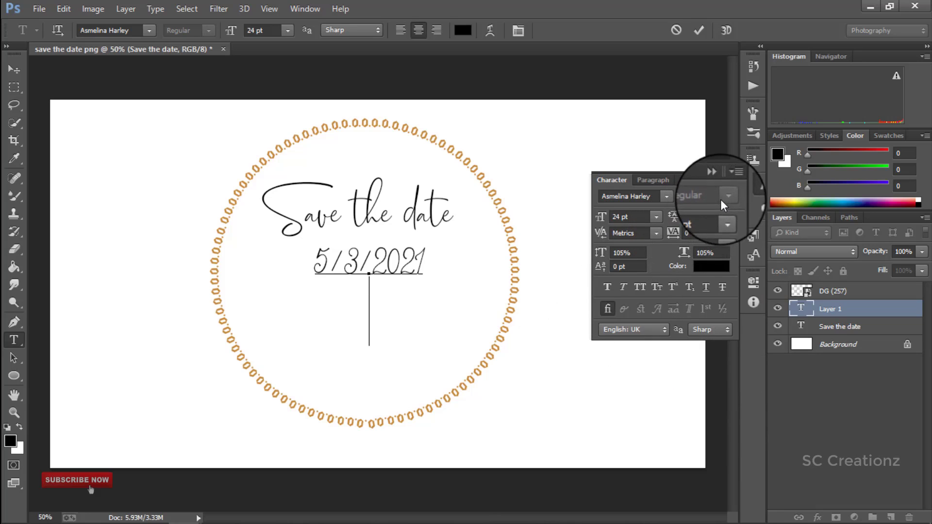
left_click(714, 179)
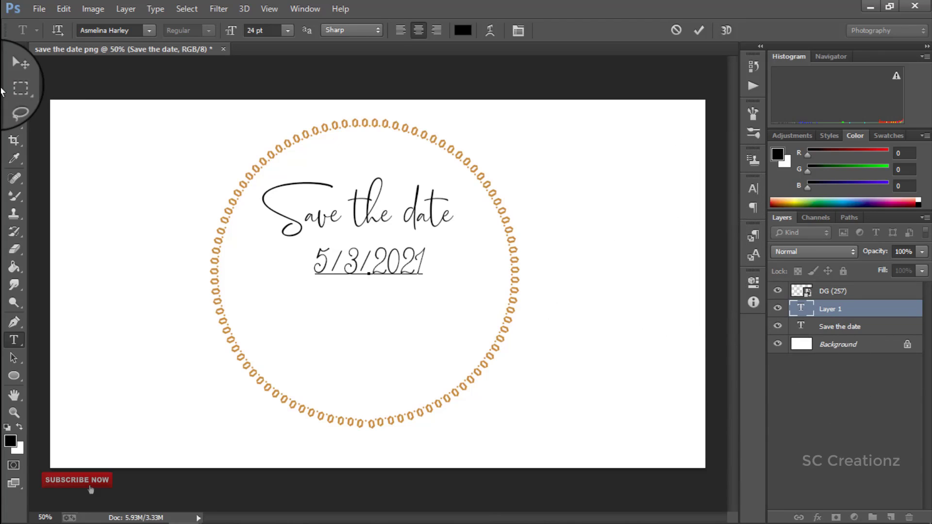
- Add a new text line below the date with the couple's two first names joined by "&"
left_click(13, 341)
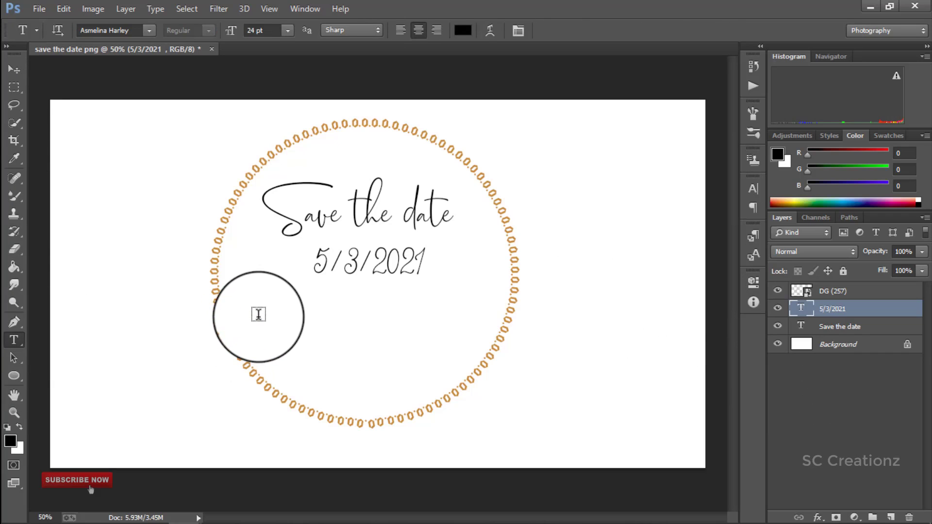
left_click(258, 316)
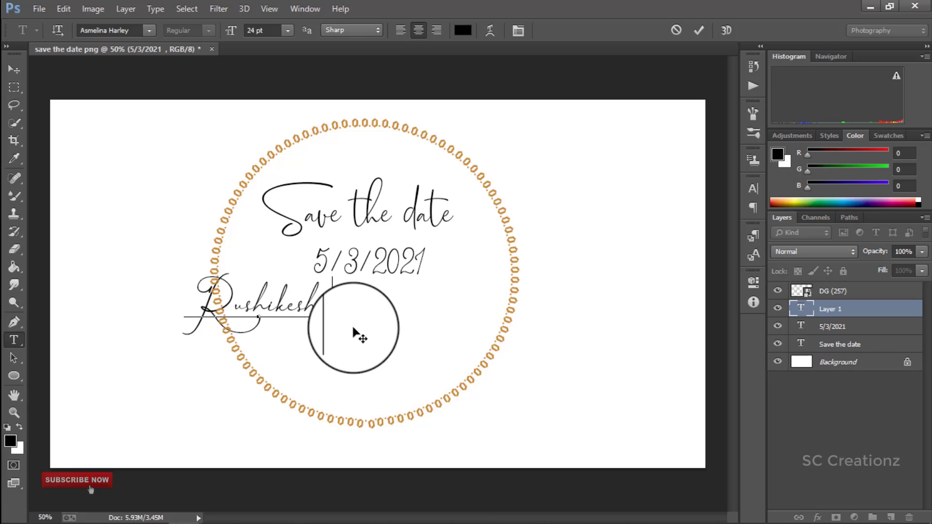
type("Rushikesh & ar")
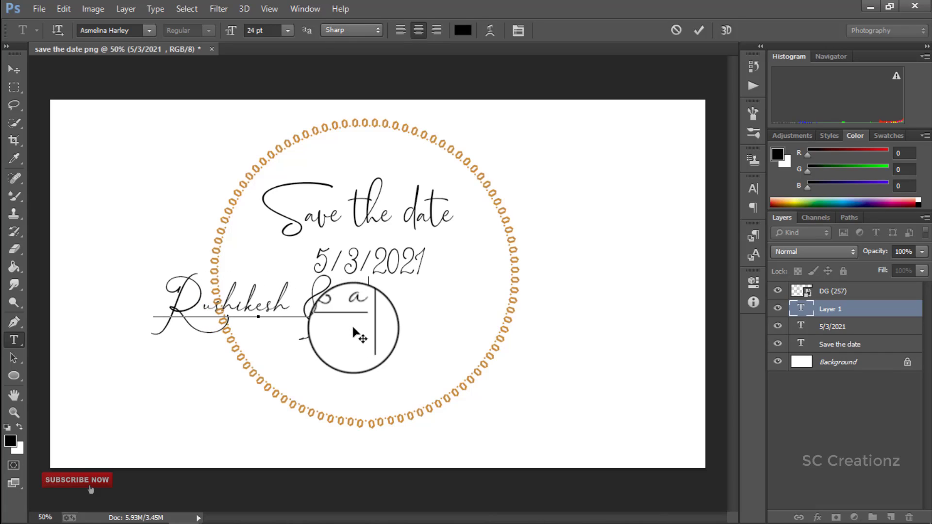
key("BackSpace")
key("BackSpace")
type("Archana")
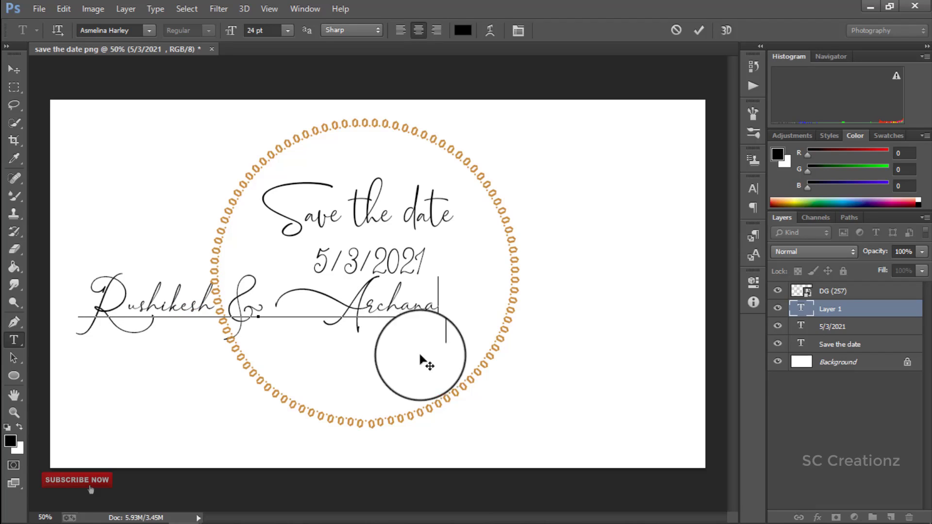
- Scale the couple's names down to about 13.5 pt and place them inside the circular frame below the date
left_click(13, 71)
key("ctrl+t")
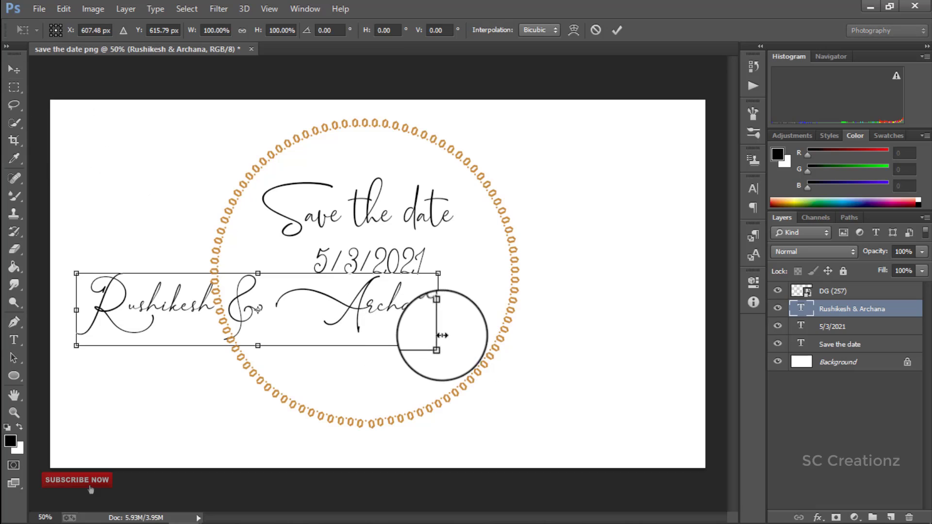
left_click_drag(437, 343, 418, 329)
key("Return")
scroll(372, 356, "up", 1)
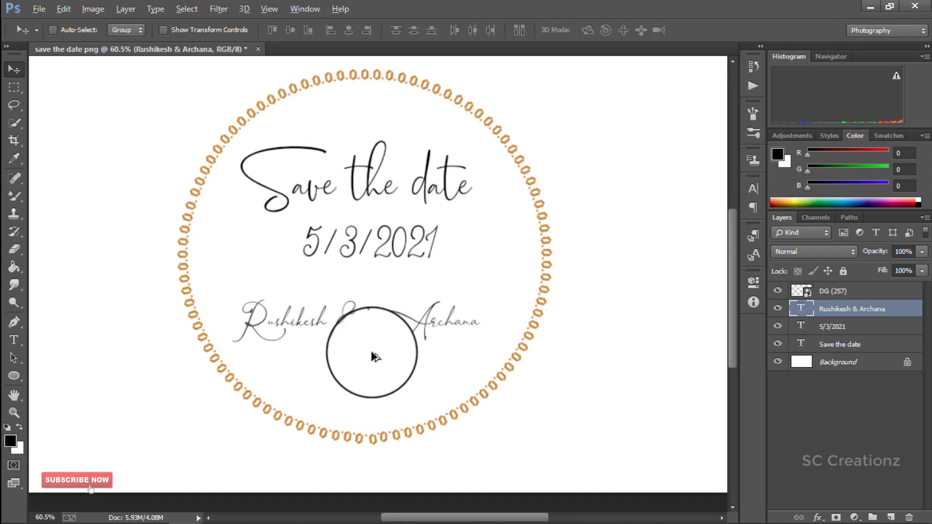
- Try Berlin Sans FB Demi on the couple's names and settle on the Castellar font
left_click(14, 340)
left_click(221, 333)
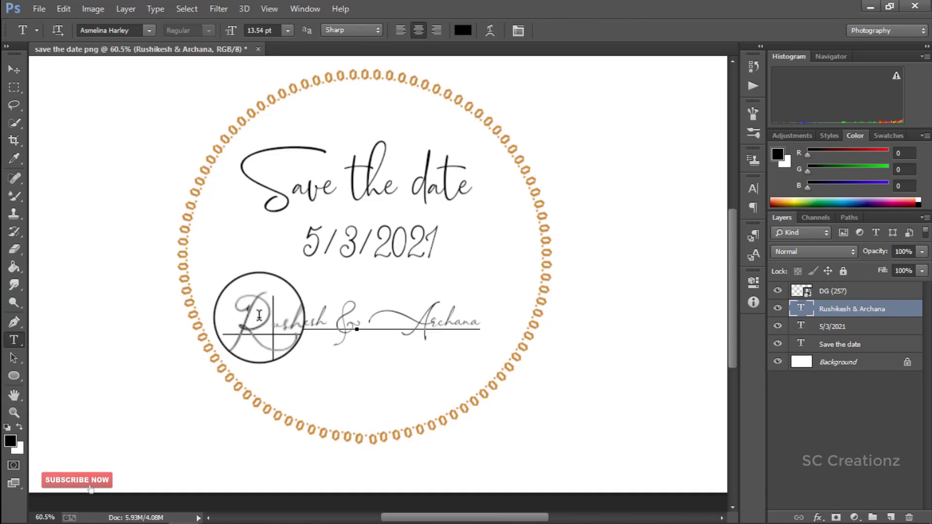
key("ctrl+a")
left_click(147, 30)
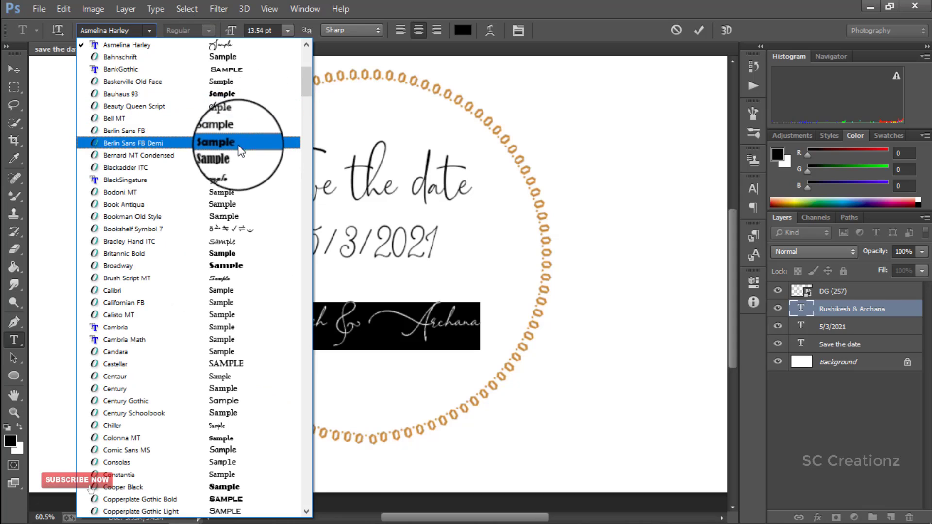
left_click(236, 147)
left_click(149, 31)
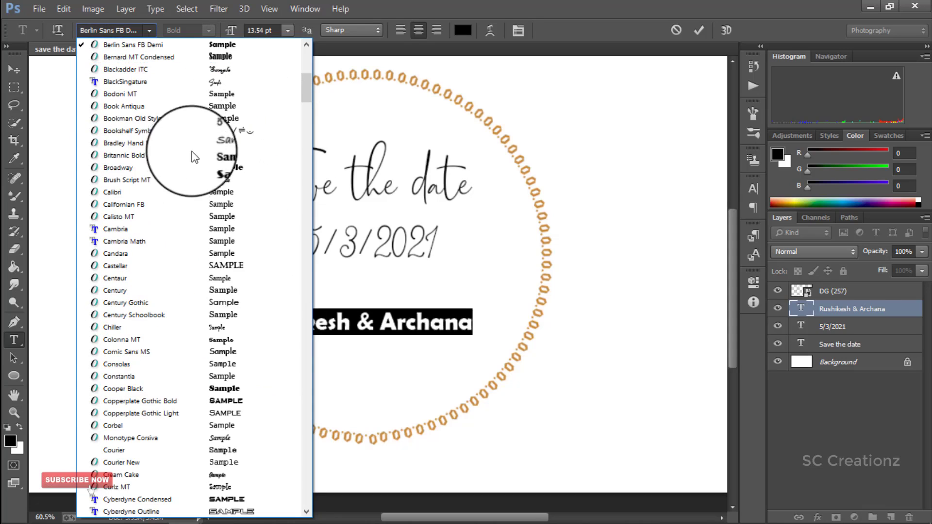
left_click(224, 265)
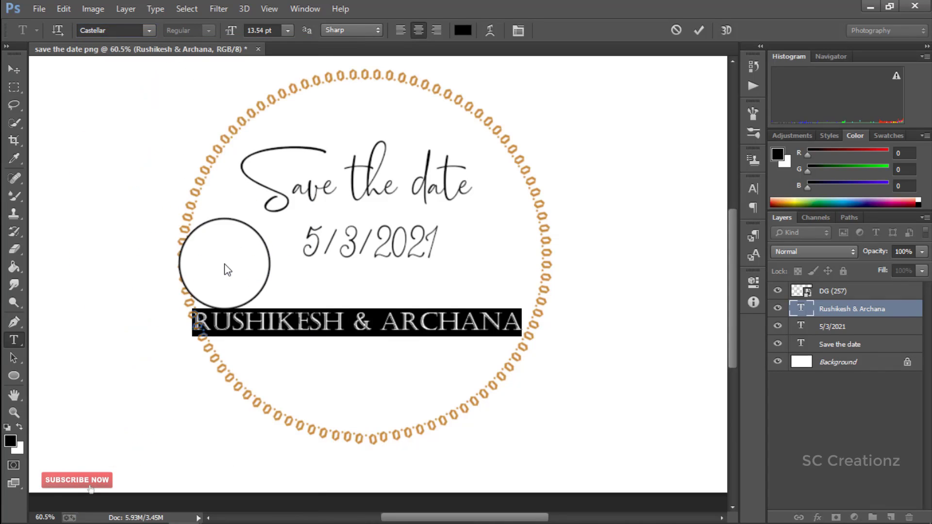
- Scale the couple's names to about 81% and move them up closer to the date
left_click(17, 69)
key("ctrl+t")
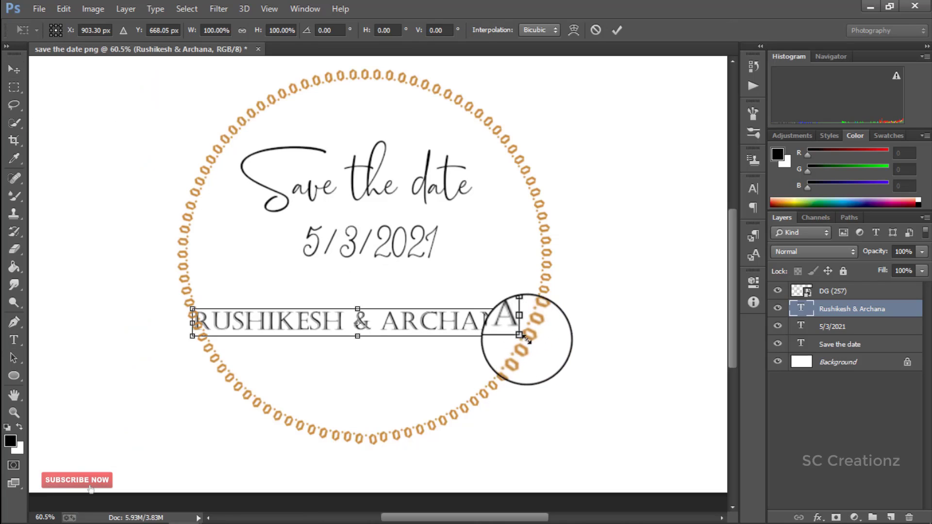
left_click_drag(519, 336, 490, 334)
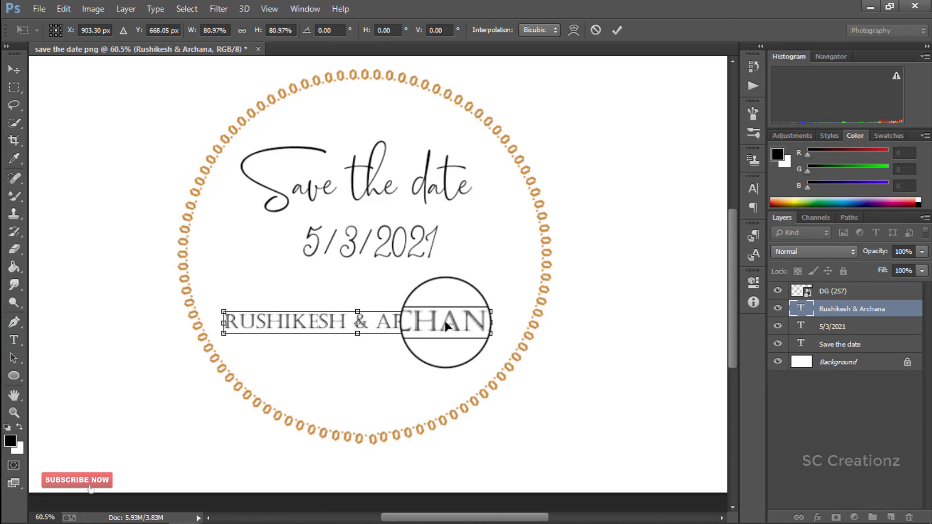
key("Return")
left_click_drag(432, 321, 438, 297)
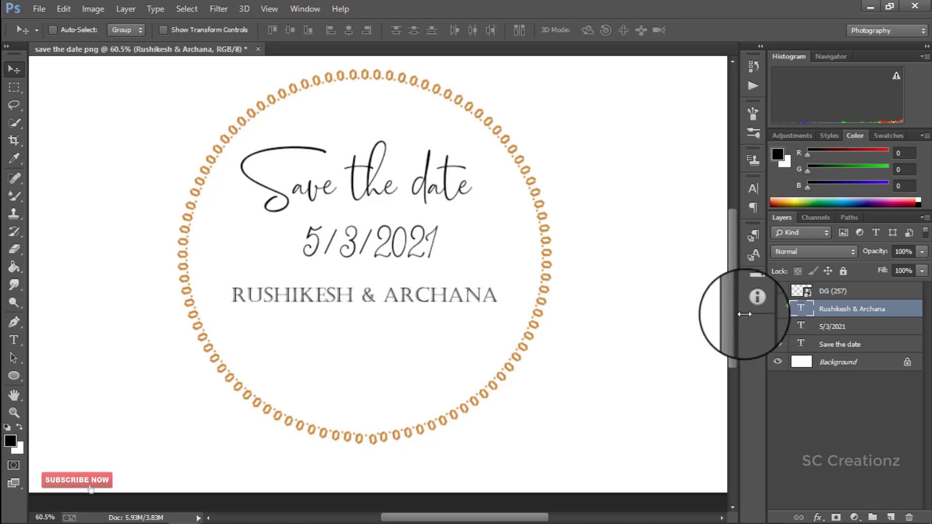
- Shift the date slightly down and to the left, and lower "Save the date" a little toward it
left_click(822, 327)
mouse_move(424, 228)
left_mouse_down()
mouse_move(414, 224)
mouse_move(418, 236)
left_mouse_up()
left_click(806, 292)
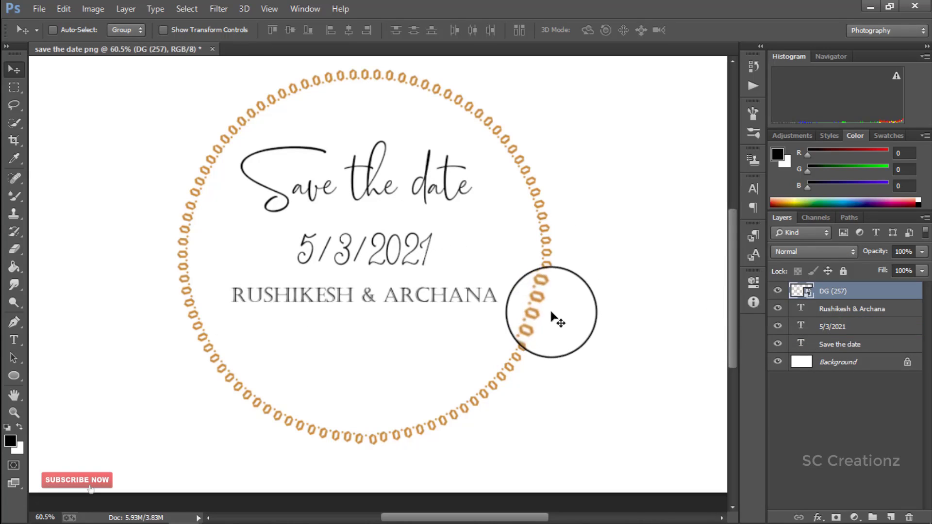
left_click(898, 330)
left_click(854, 345)
mouse_move(418, 291)
left_mouse_down()
mouse_move(426, 306)
mouse_move(421, 298)
left_mouse_up()
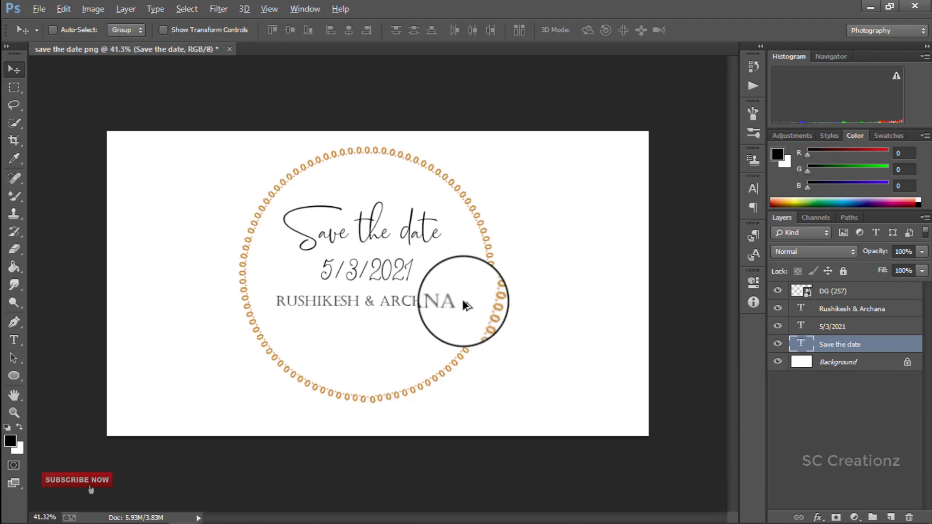
- Move the couple's names further below the date and enlarge them to about 106%
key("ctrl+minus")
left_click(801, 309)
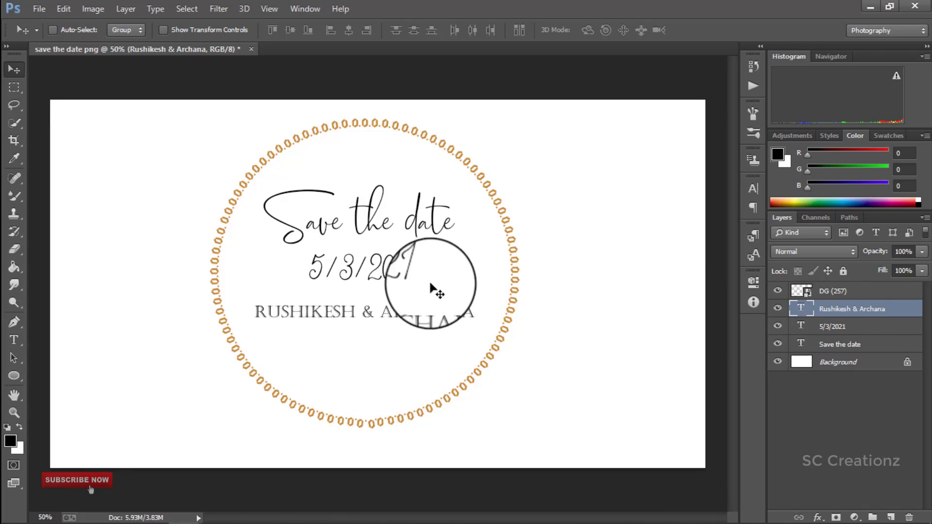
left_click_drag(498, 315, 474, 328)
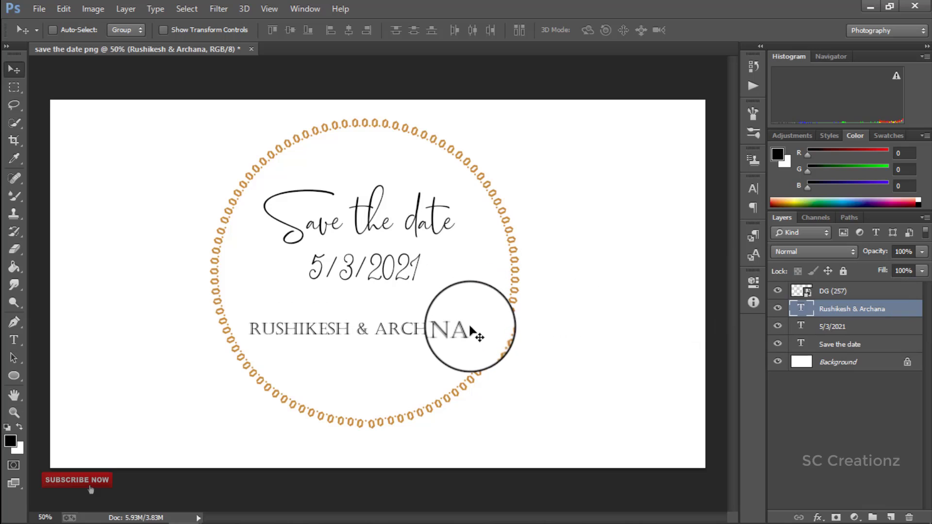
key("ctrl+t")
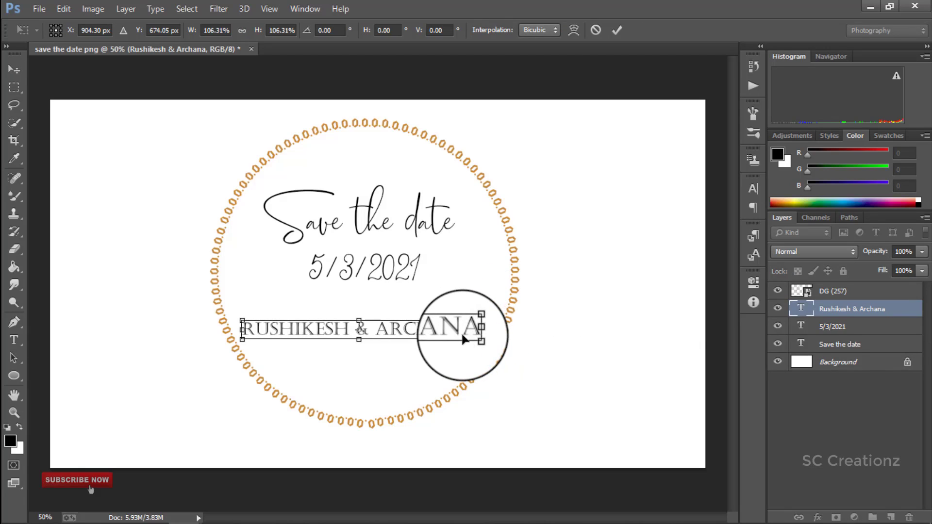
key("Return")
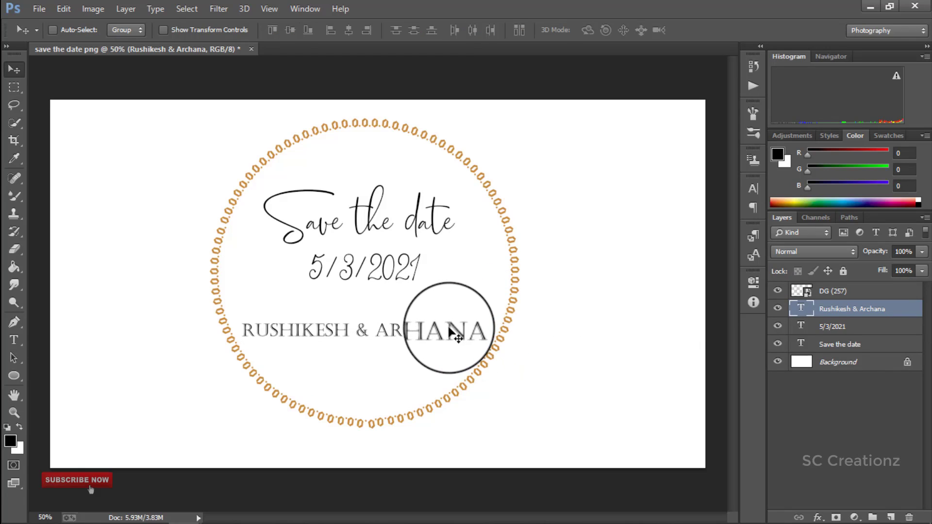
- Move the date down to about midway between the other two text lines, and shift the circular frame slightly up
left_click(788, 330)
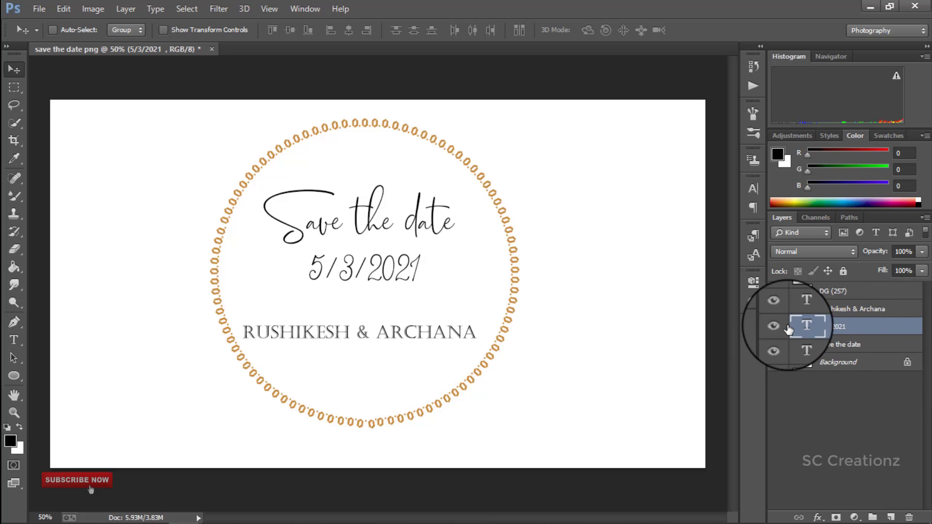
left_click(833, 291)
key("shift+Up")
key("shift+Up")
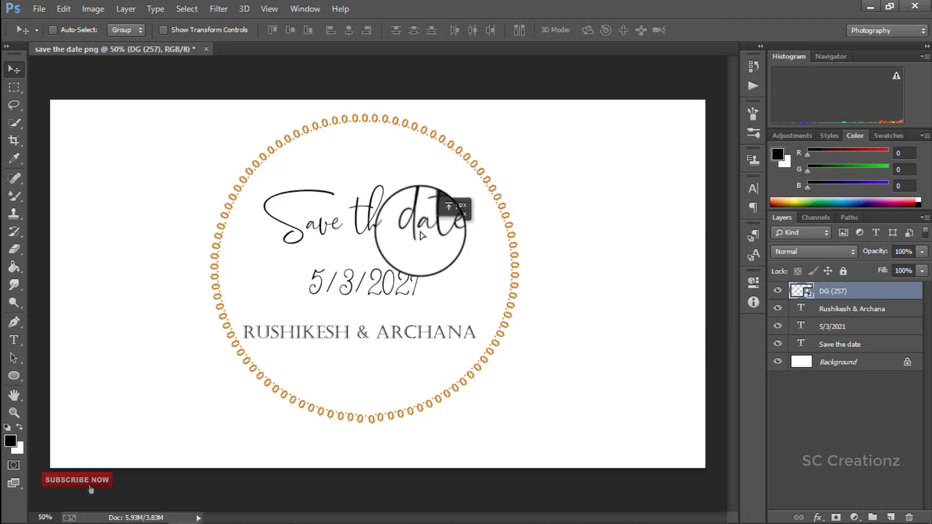
- Scale the circular frame down to 16.18% and shift it slightly left to center it around the text
key("ctrl+t")
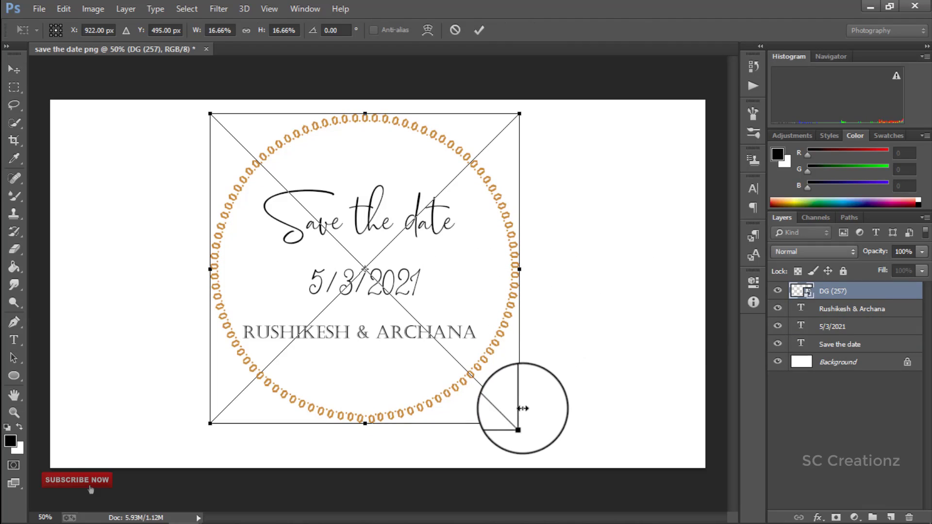
left_click_drag(520, 428, 517, 428)
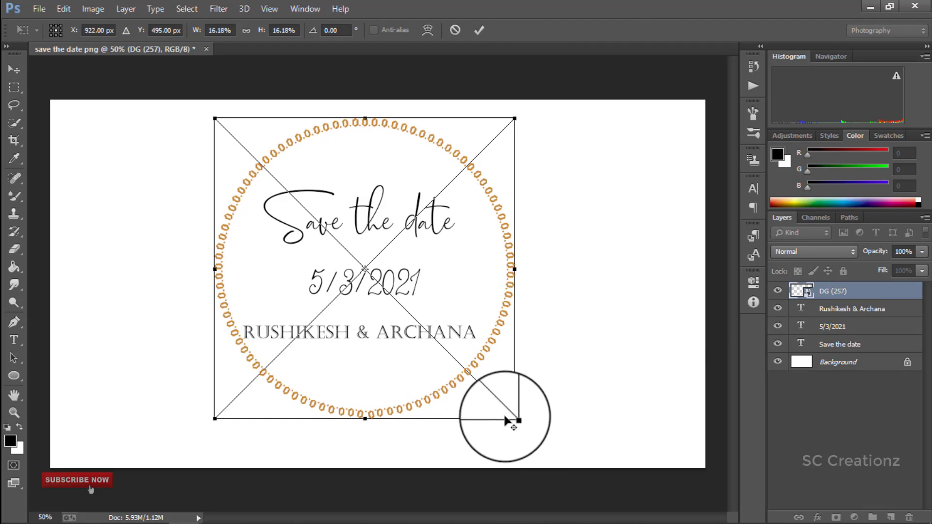
key("Return")
key("shift+Left")
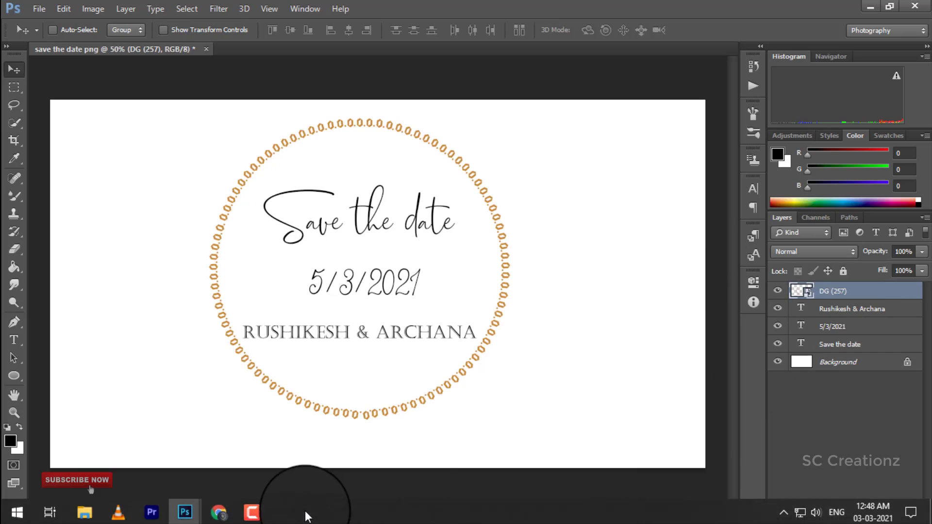
- Switch to File Explorer and browse the TEXT folder's wedding artwork for a divider ornament
mouse_move(84, 510)
left_click(262, 462)
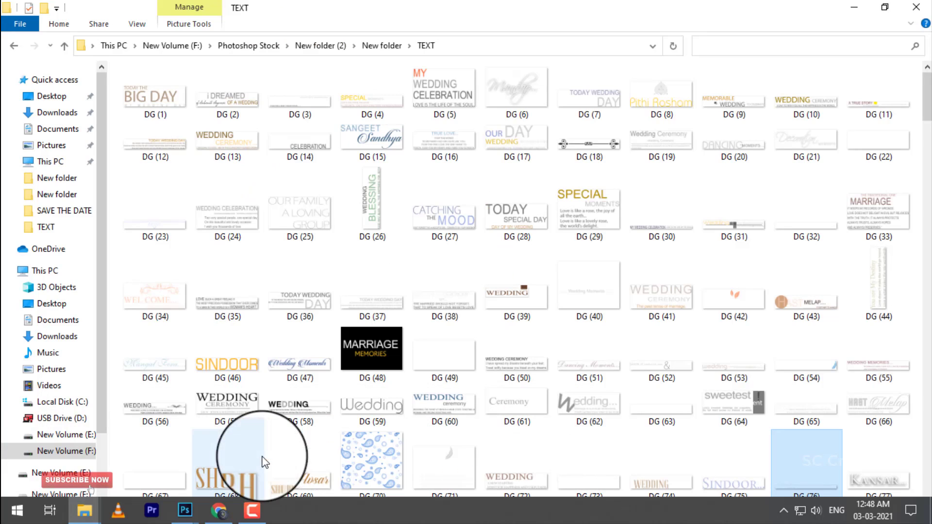
left_click(717, 310)
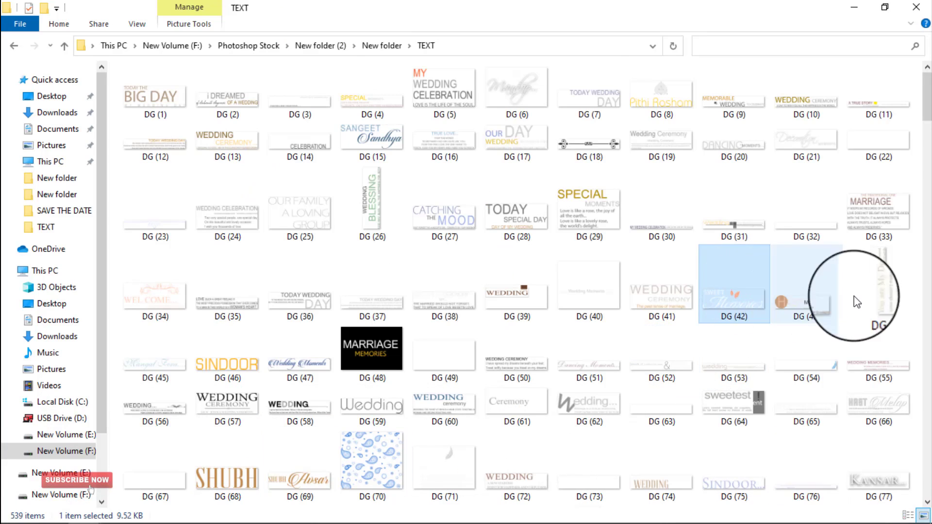
scroll(863, 296, "down", 15)
scroll(757, 331, "down", 10)
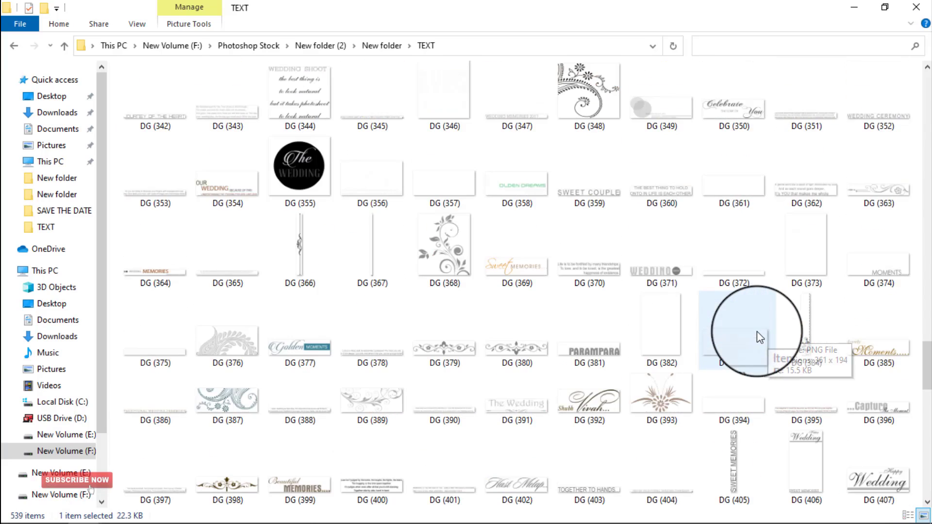
scroll(755, 329, "up", 8)
scroll(755, 328, "up", 18)
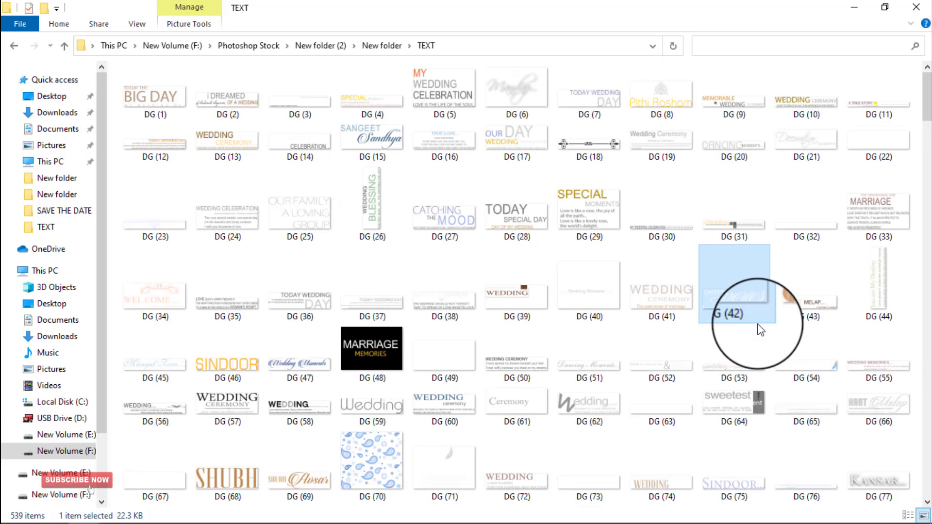
key("alt+Left")
double_click(303, 97)
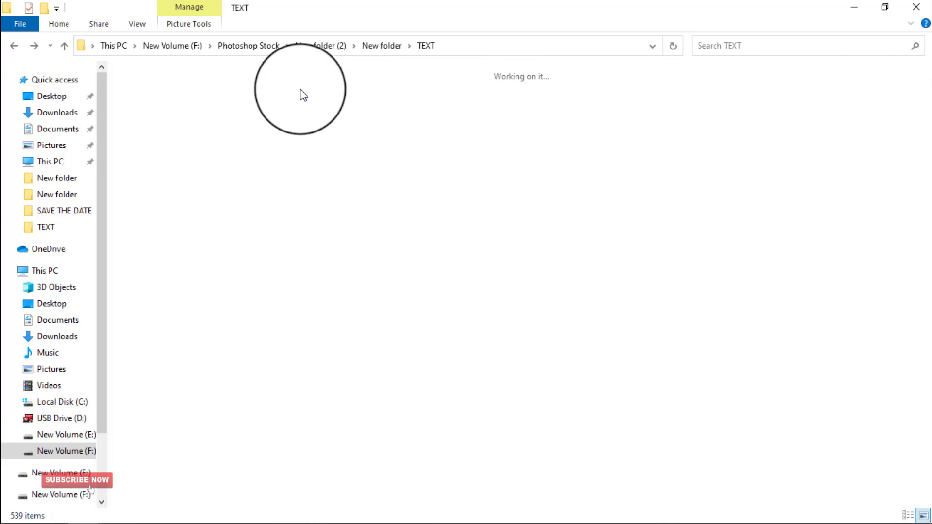
scroll(728, 303, "down", 4)
scroll(826, 294, "down", 7)
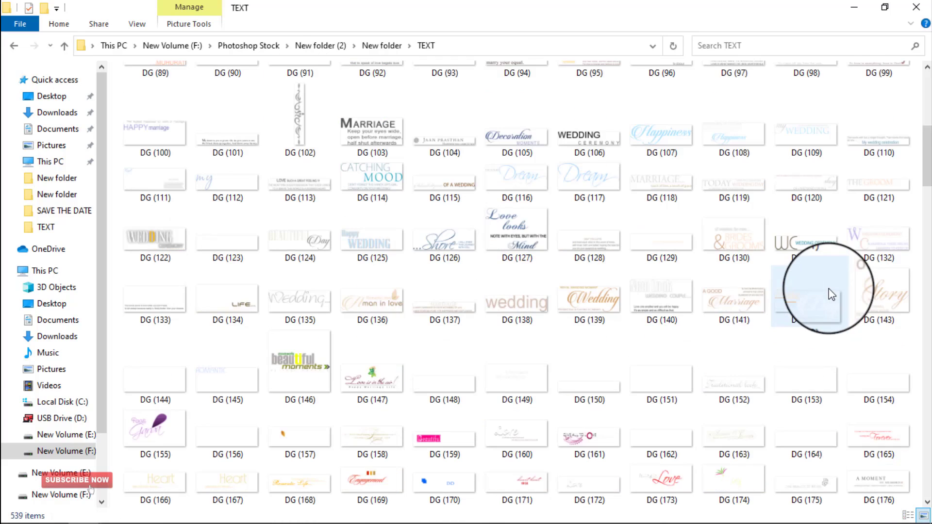
left_click(830, 286)
scroll(829, 282, "up", 3)
scroll(828, 308, "up", 8)
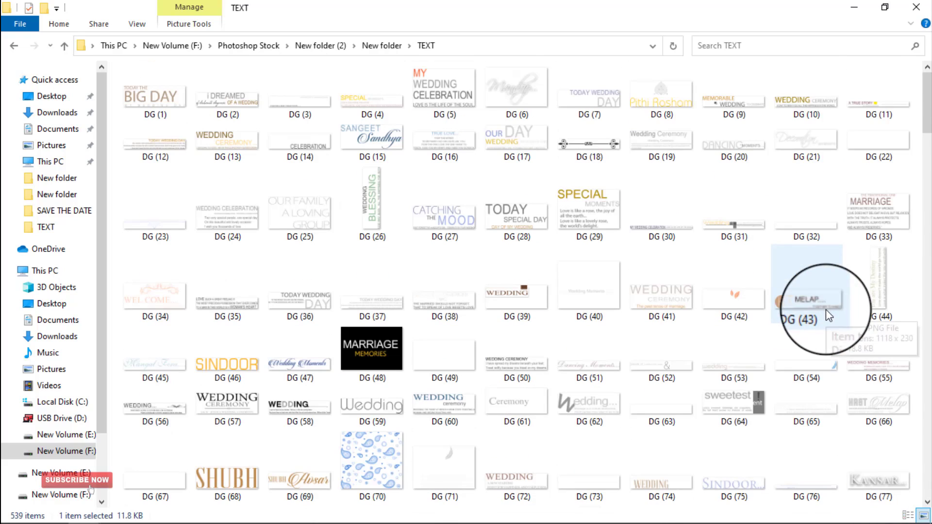
- Place the divider ornament DG (18) from the TEXT folder, scaled down and centered between the date and the couple's names
left_click_drag(577, 191, 333, 329)
left_click_drag(703, 332, 445, 295)
left_click_drag(370, 317, 370, 313)
left_click_drag(460, 301, 478, 300)
key("Return")
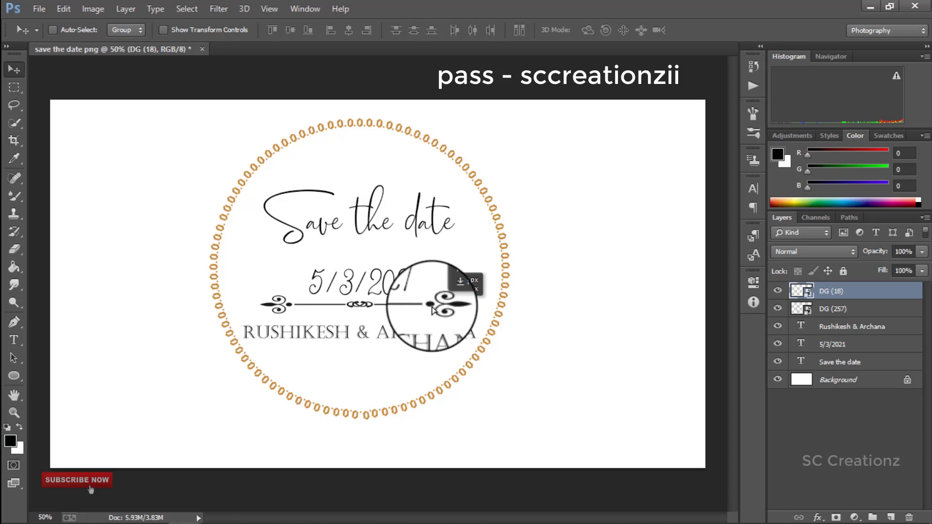
- Widen the divider ornament to 17.24% by 8.83% so it spans the names' width, and lower its opacity to 77%
scroll(429, 315, "up", 1)
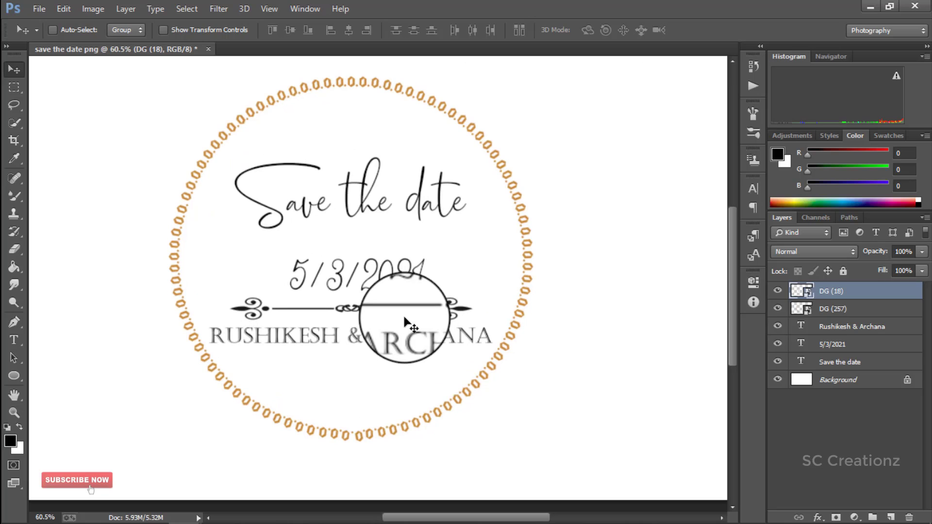
scroll(423, 318, "down", 2)
key("ctrl+t")
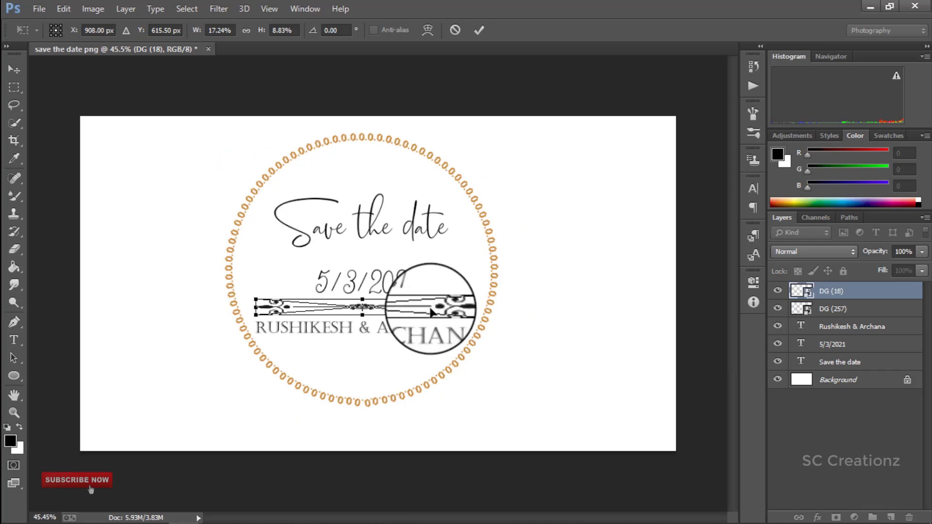
key("Return")
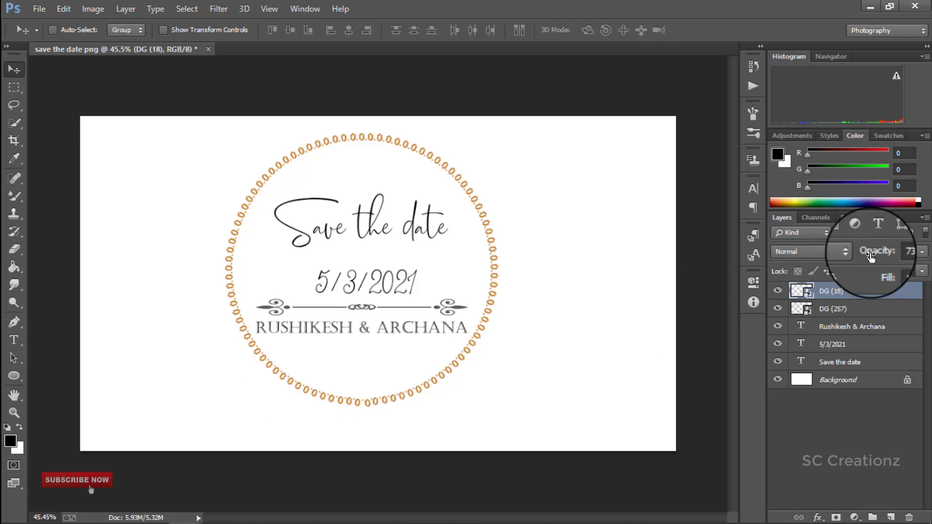
- Add a 1 px black outside stroke to the couple's names and lower that layer's opacity to 85%
left_click(854, 309)
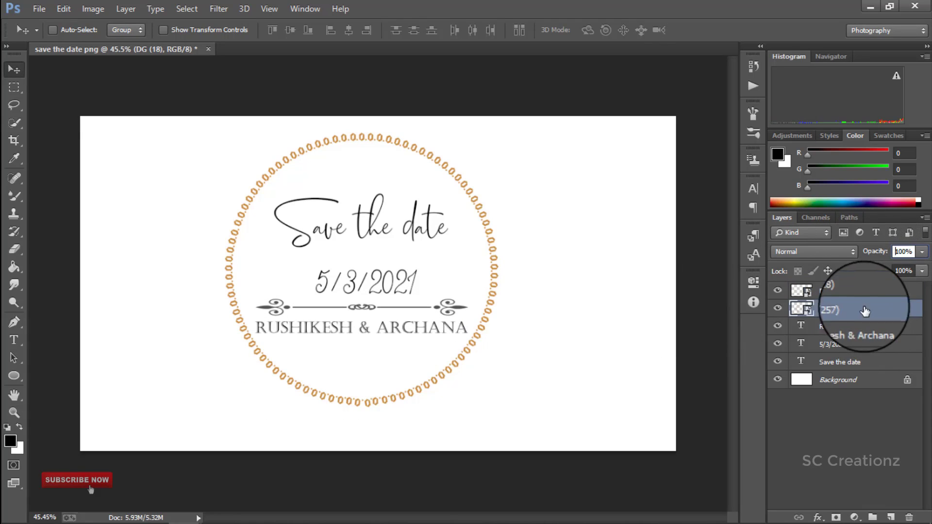
double_click(869, 327)
left_click(903, 329)
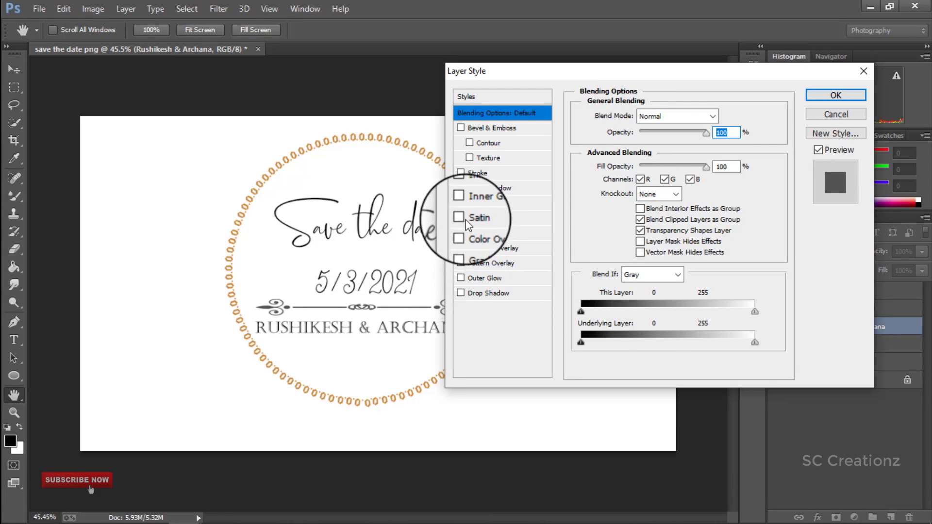
left_click(491, 174)
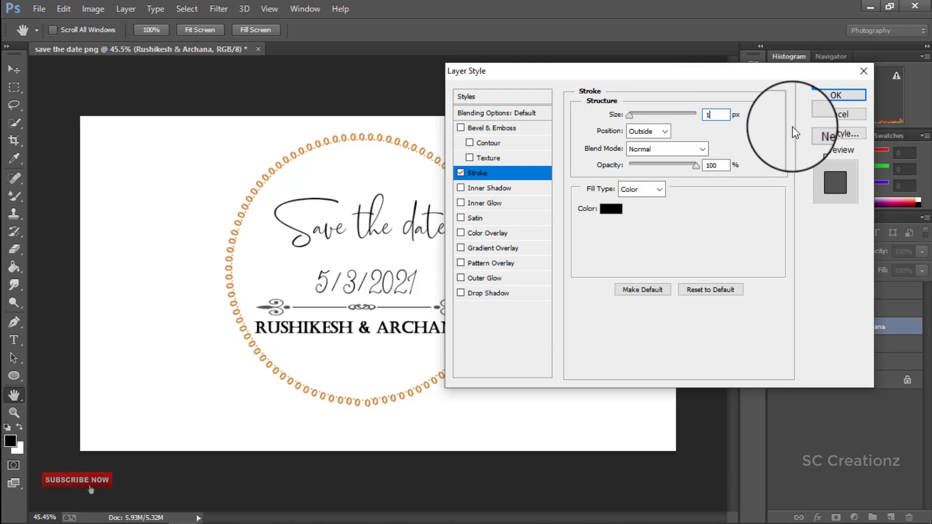
left_click(847, 97)
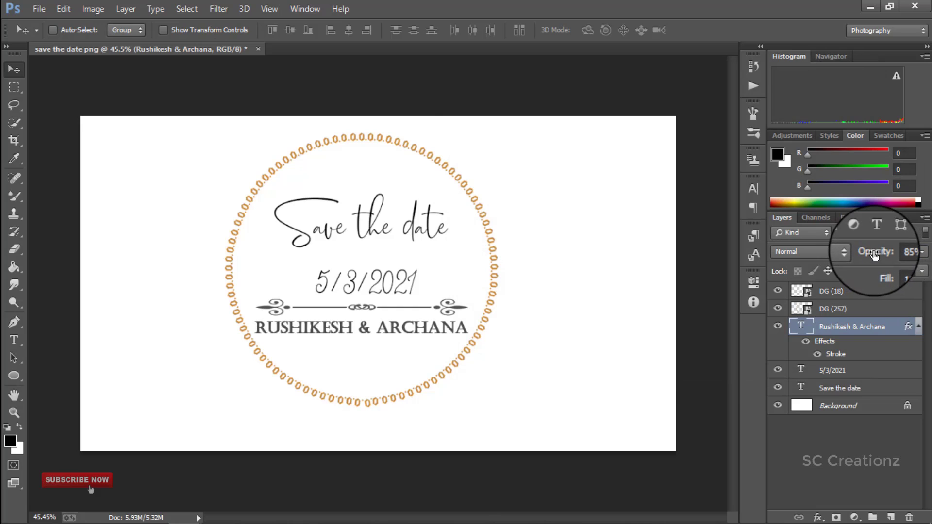
left_click(333, 300)
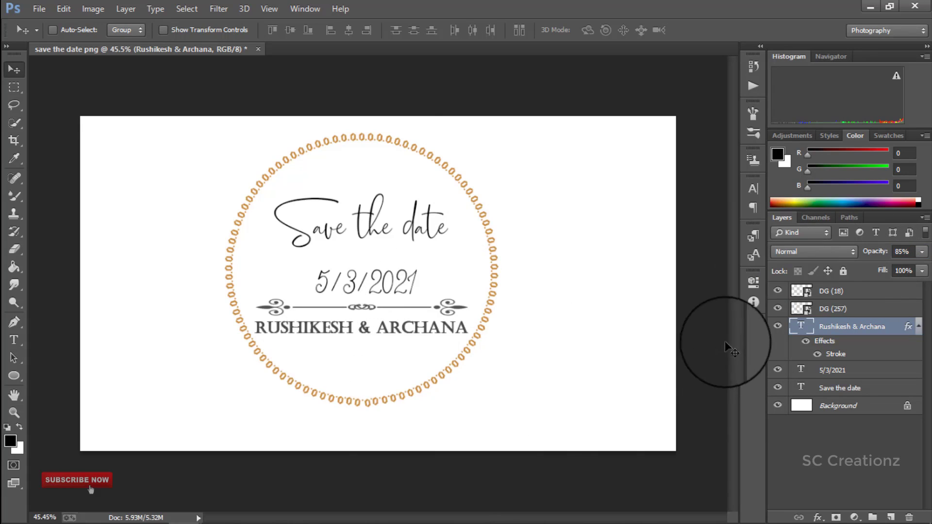
- Select all layers except the background, open the photo IMG_0091.JPG in a floating window, and copy the design onto it
left_click(842, 297, "ctrl")
left_click(842, 311, "ctrl")
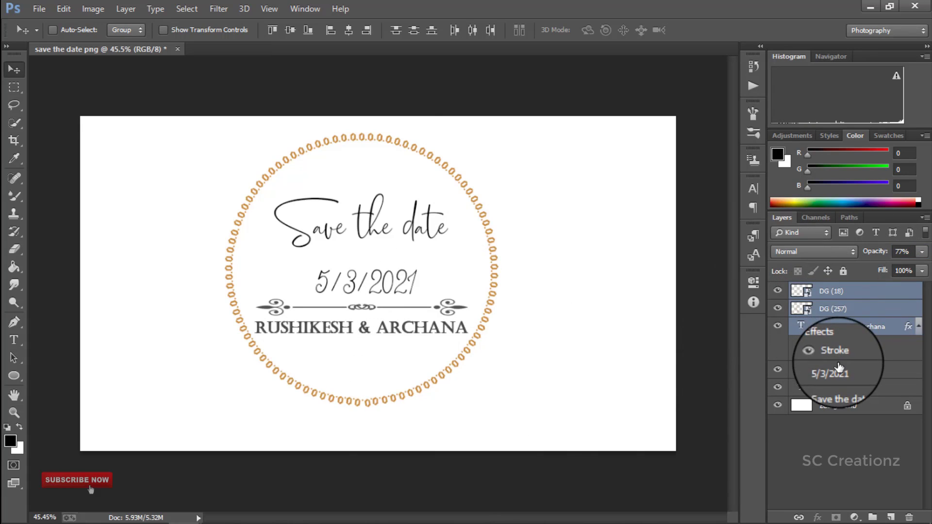
left_click(840, 369, "ctrl")
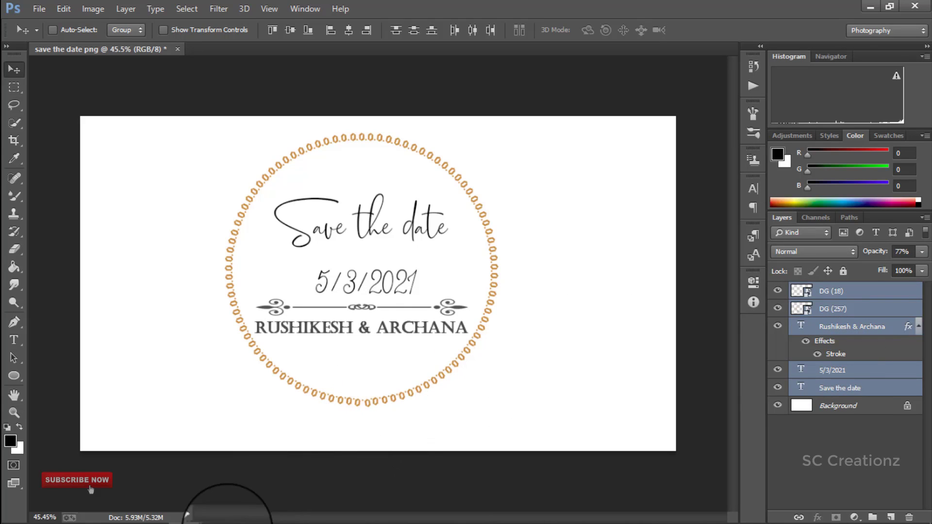
mouse_move(196, 521)
left_click(262, 437)
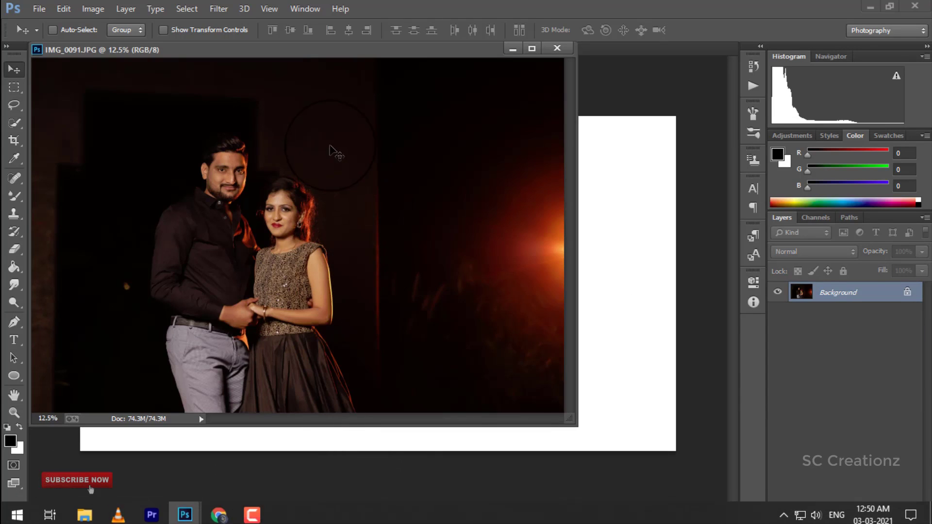
left_click_drag(312, 48, 530, 365)
left_click(409, 190)
left_click_drag(519, 228, 456, 79)
left_click_drag(496, 240, 539, 265)
- Enlarge the copied design to about 177% and move it slightly down in the dark area beside the couple
key("ctrl+t")
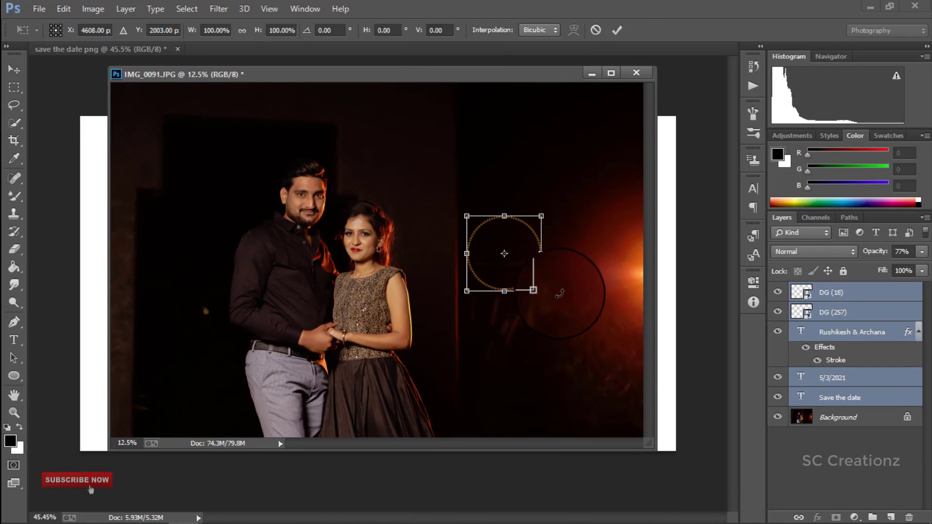
left_click_drag(566, 312, 570, 319)
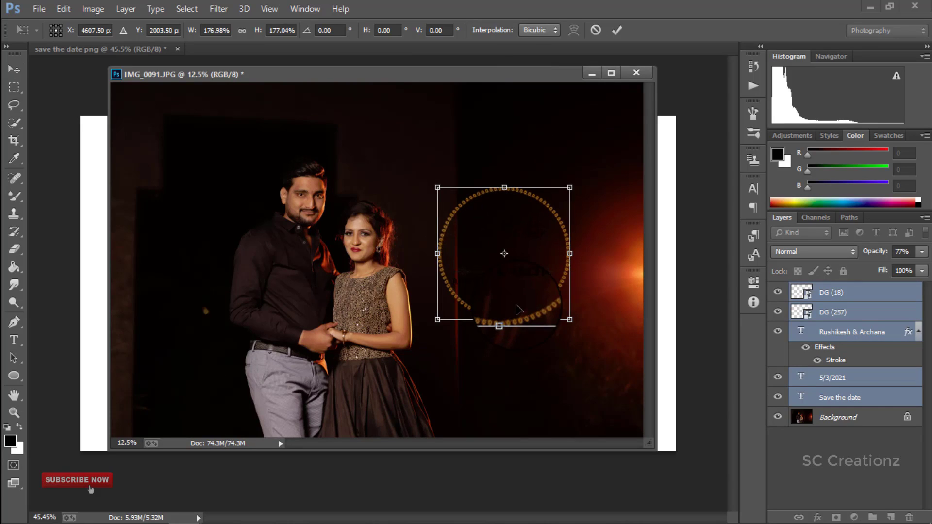
key("Return")
left_click_drag(532, 280, 555, 321)
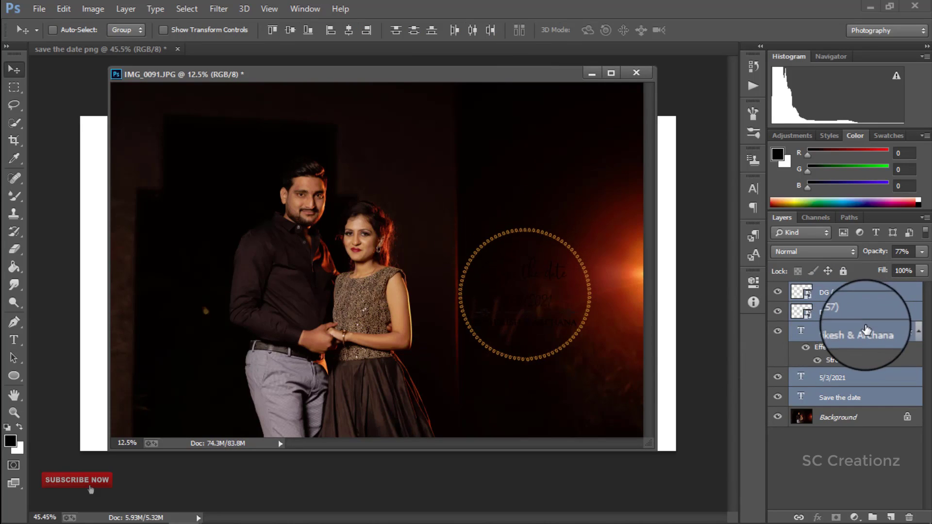
- Merge the three text layers and the divider ornament into one layer, separate from the circular frame, and turn it white
left_click(865, 335)
left_click(867, 376, "ctrl")
left_click(865, 401, "ctrl")
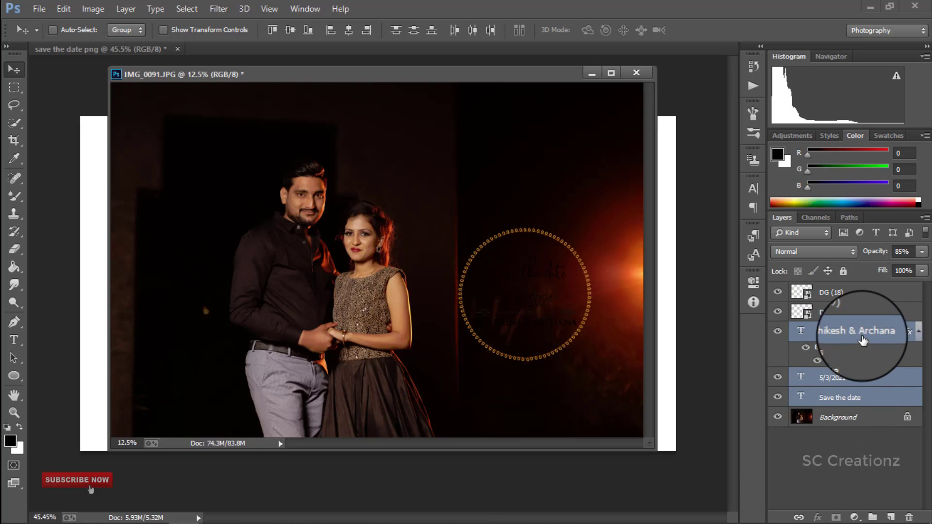
right_click(861, 335)
left_click(887, 336)
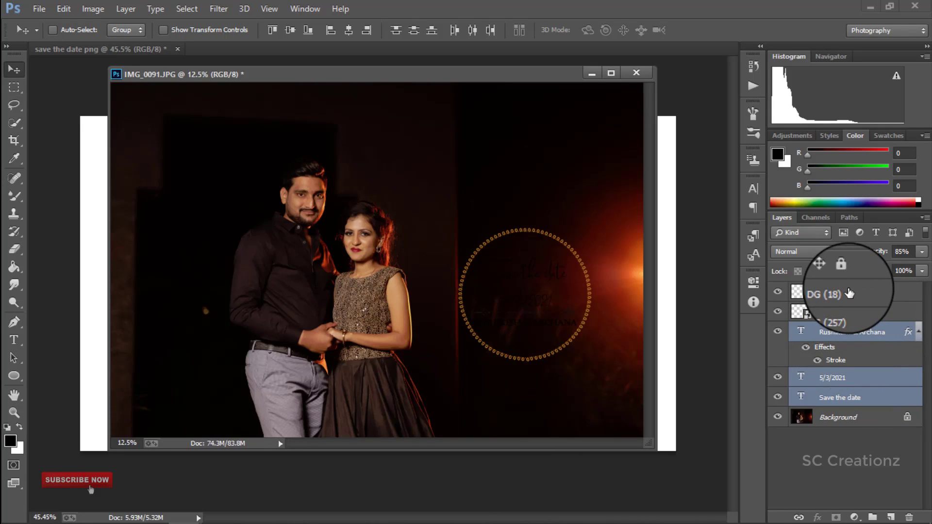
left_click(849, 295, "ctrl")
left_click(847, 313, "ctrl")
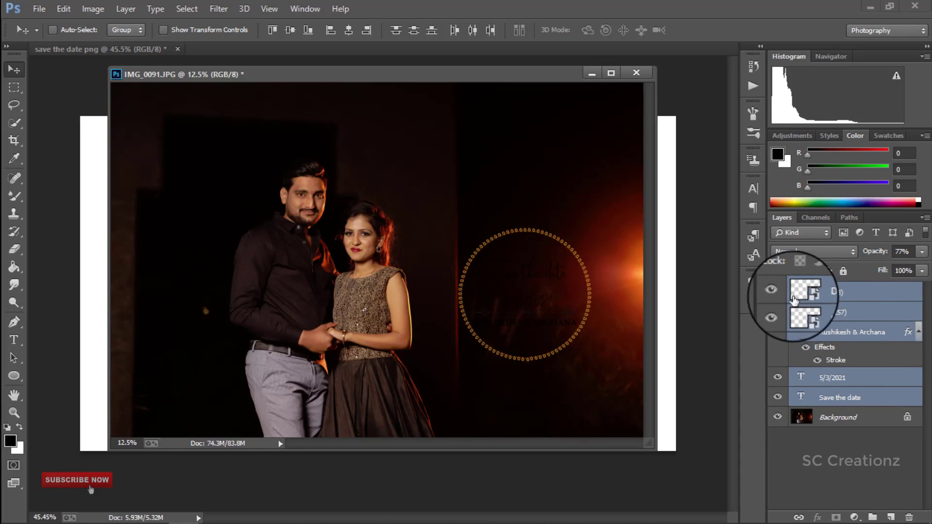
left_click(778, 312)
left_click(779, 318)
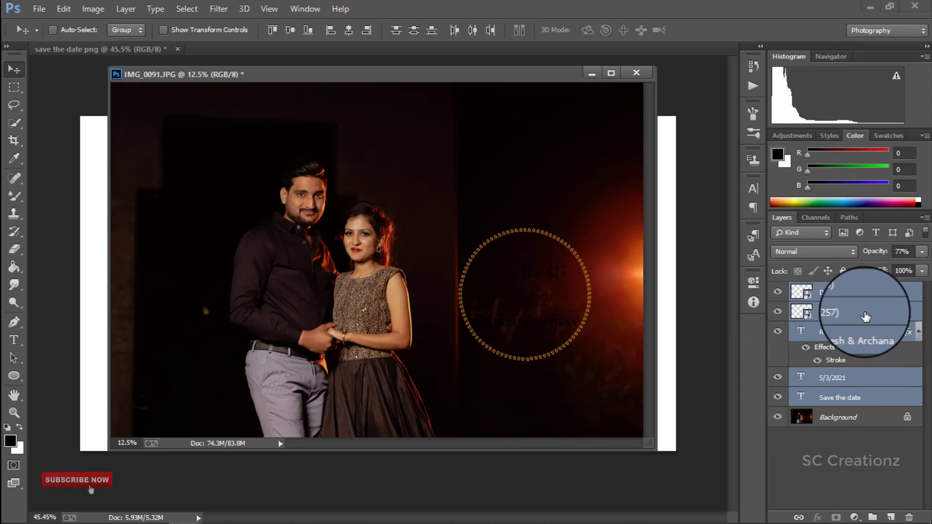
right_click(864, 312)
left_click(630, 407)
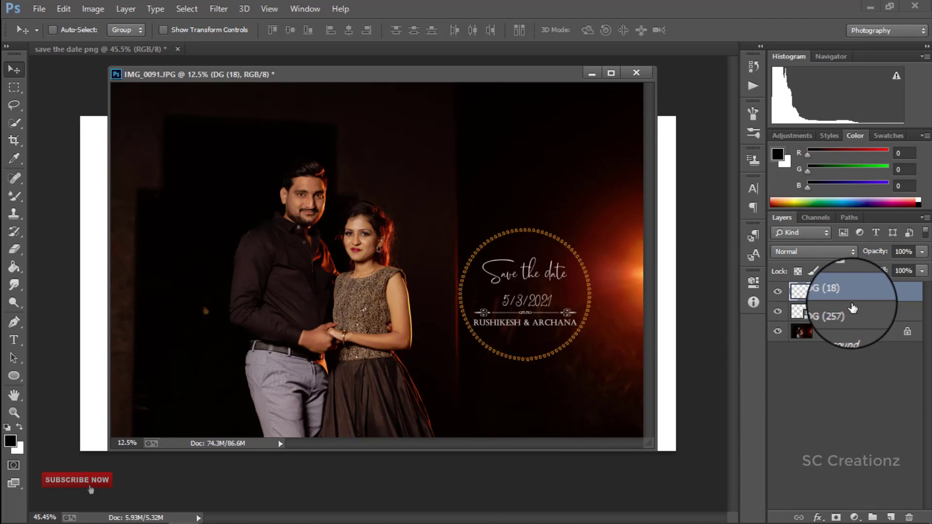
- Scale the merged text and circular frame down together and move them to the photo's lower right
left_click(827, 316, "ctrl")
left_click_drag(558, 325, 567, 348)
scroll(551, 354, "down", 2)
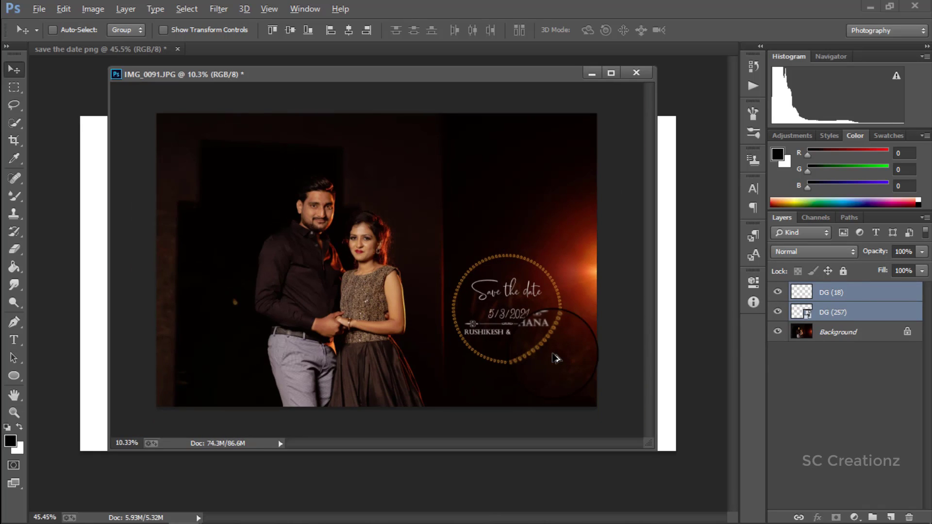
scroll(551, 354, "up", 1)
key("ctrl+t")
left_click_drag(573, 365, 572, 369)
key("Return")
- Dock the floating photo window as a tab beside the save-the-date document
left_click_drag(486, 75, 516, 51)
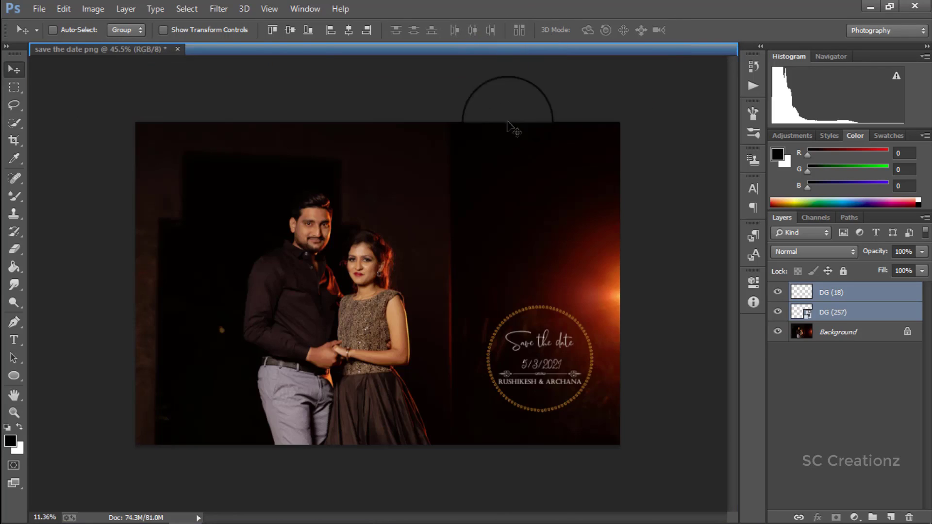
scroll(559, 379, "up", 3)
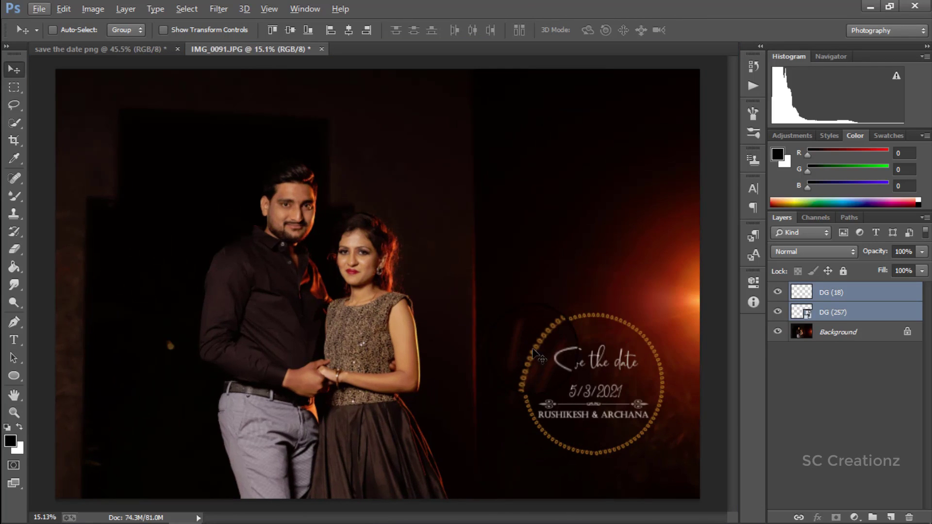
scroll(539, 357, "down", 1)
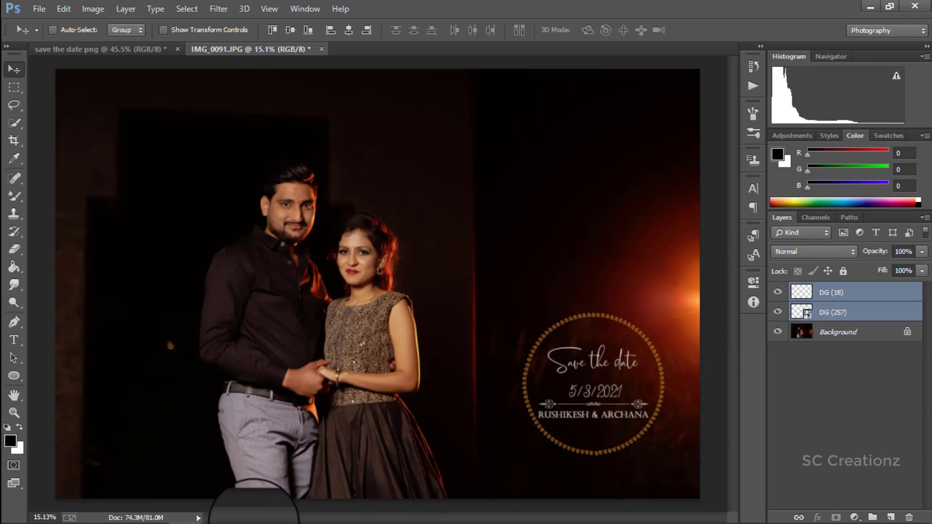
- Open ready-made Save The Date PNG files, including (1), (5) and (18), from File Explorer, assigning the working RGB profile sRGB IEC61966-2.1
mouse_move(243, 510)
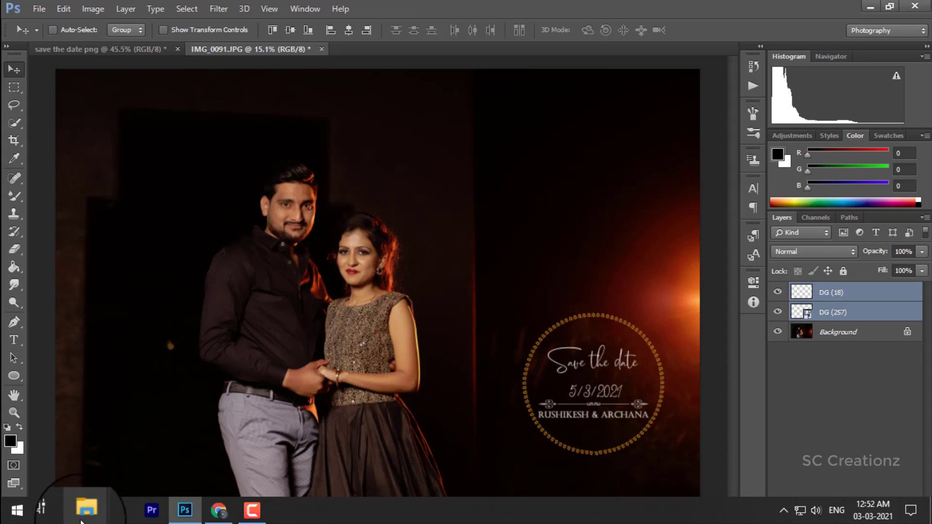
mouse_move(80, 510)
left_click(85, 461)
left_click_drag(773, 296, 526, 5)
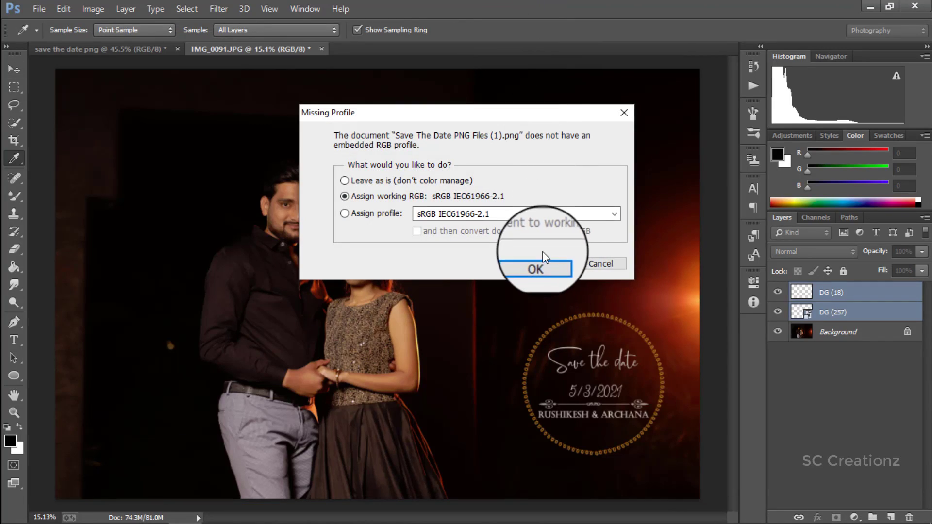
left_click(537, 263)
key("Return")
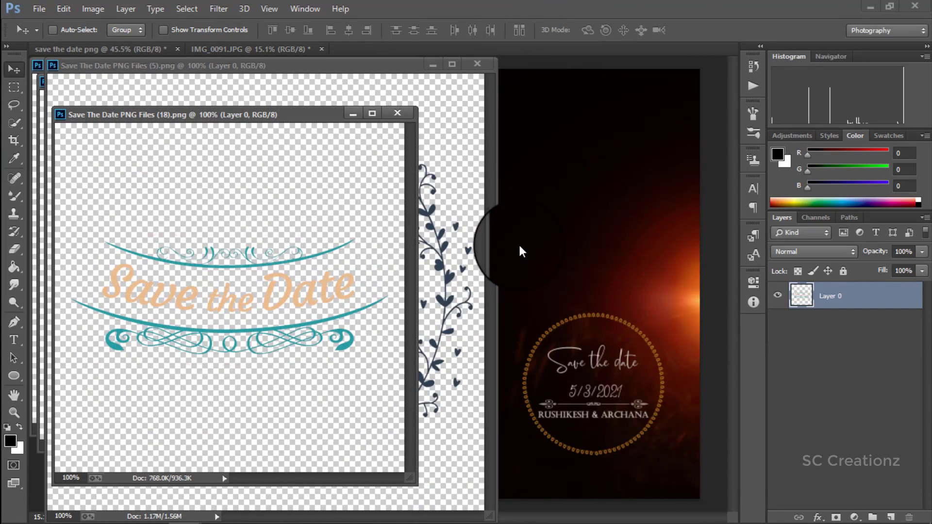
left_click(672, 312)
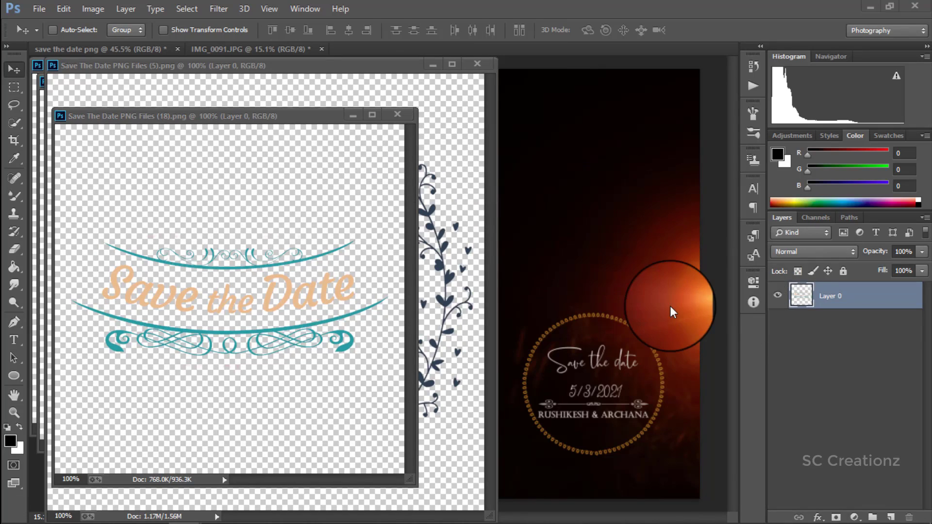
- Copy the teal-and-peach design from Save The Date PNG Files (18) into the couple's photo and minimise the floating PNG windows
left_click_drag(222, 264, 553, 287)
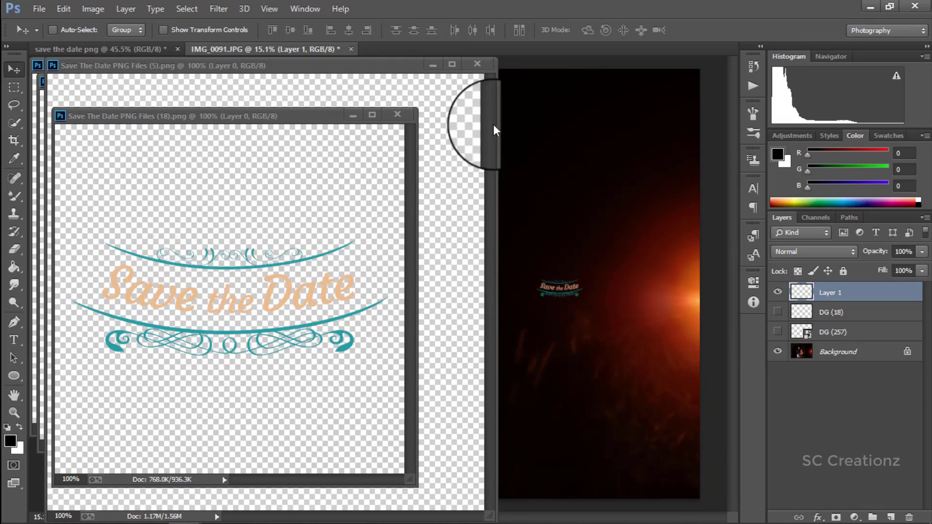
left_click(353, 115)
left_click(432, 65)
left_click(337, 81)
left_click(331, 66)
- Enlarge the teal-and-peach design and place it in the lower right of the photo beside the couple
key("ctrl+t")
left_click_drag(634, 337, 591, 312)
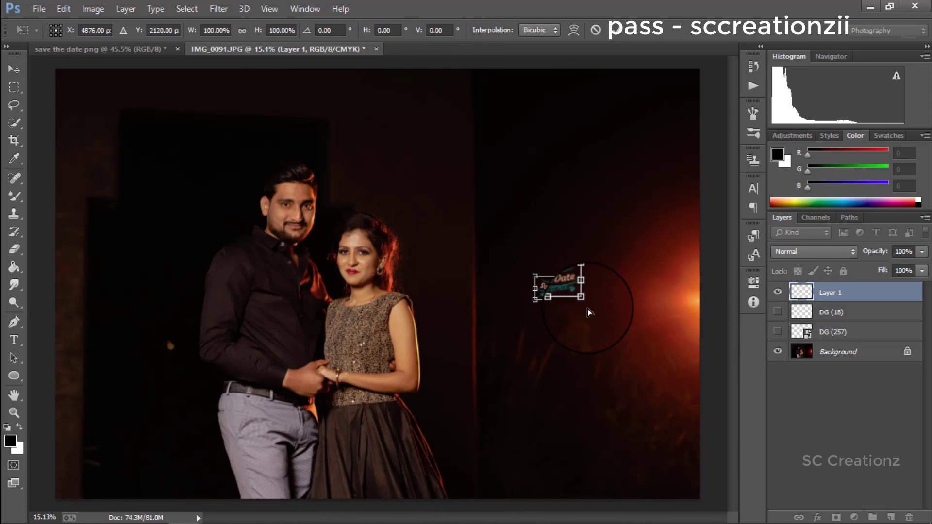
left_click_drag(642, 348, 666, 340)
key("Return")
left_click_drag(653, 303, 649, 386)
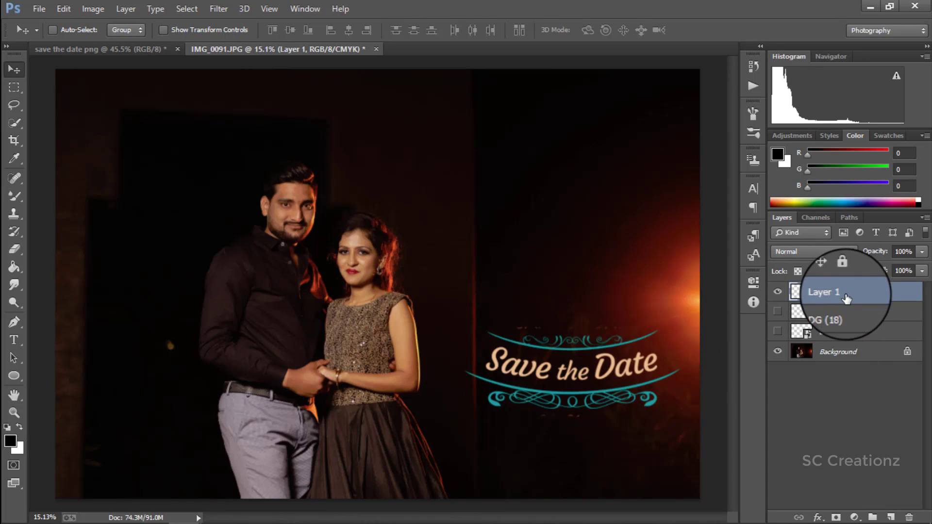
- Replace the teal-and-peach design in the photo with the red lettering from Save The Date PNG Files (1)
key("Delete")
mouse_move(239, 522)
mouse_move(185, 512)
left_click(208, 447)
left_click_drag(252, 315, 519, 280)
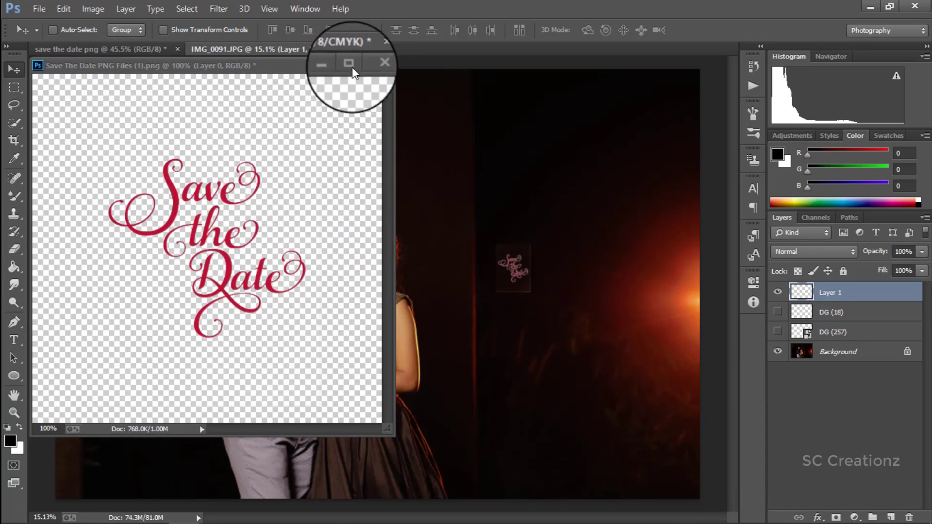
left_click(345, 129)
key("ctrl+t")
key("Escape")
left_click(331, 64)
- Scale up the red Save the Date lettering and position it in the dark area beside the couple
key("ctrl+t")
left_click_drag(533, 290, 604, 393)
key("Return")
left_click_drag(541, 334, 601, 393)
- Try different blend modes on the lettering layer, including Lighten and Soft Light, ending on Exclusion
left_click(814, 252)
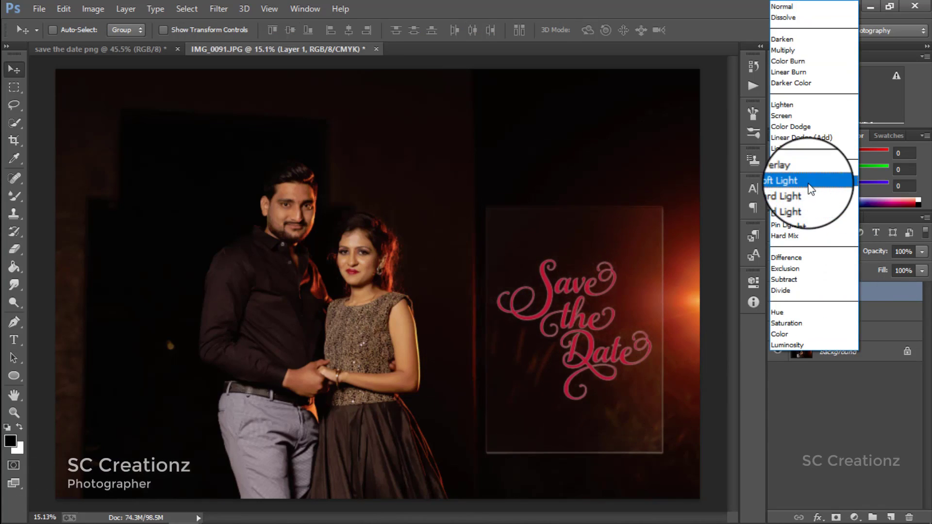
left_click(789, 130)
left_click(814, 252)
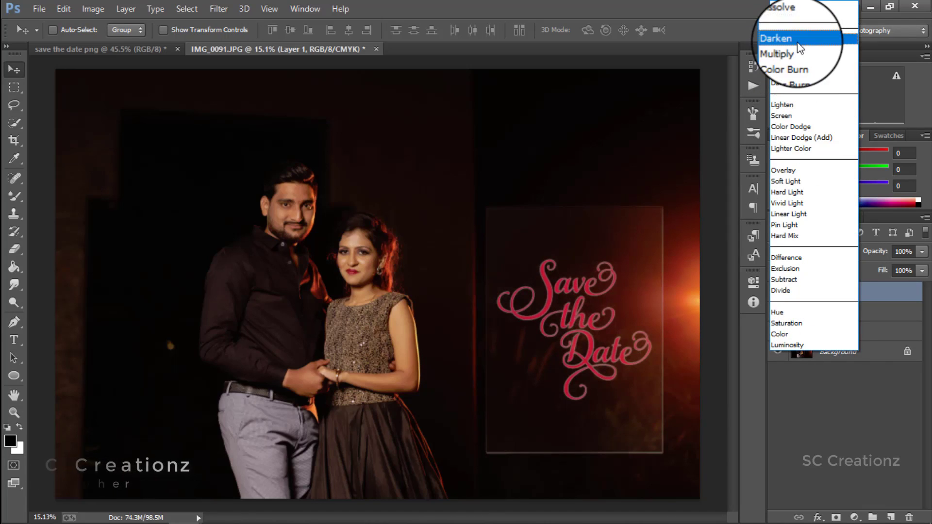
left_click(799, 47)
key("shift+plus")
key("shift+plus")
key("shift+plus")
key("shift+plus")
key("shift+plus")
key("shift+plus")
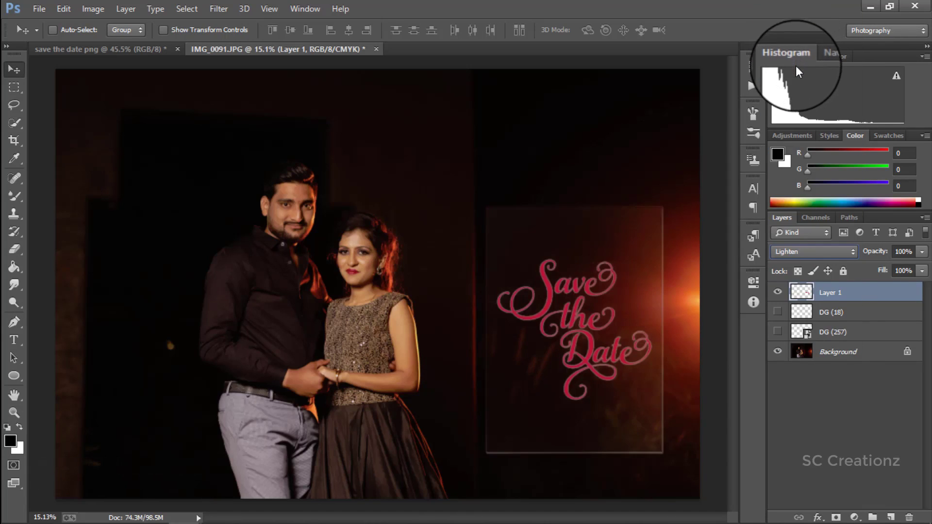
key("shift+plus")
key("shift+plus")
key("shift+plus")
key("shift+plus")
key("shift+plus")
key("shift+plus")
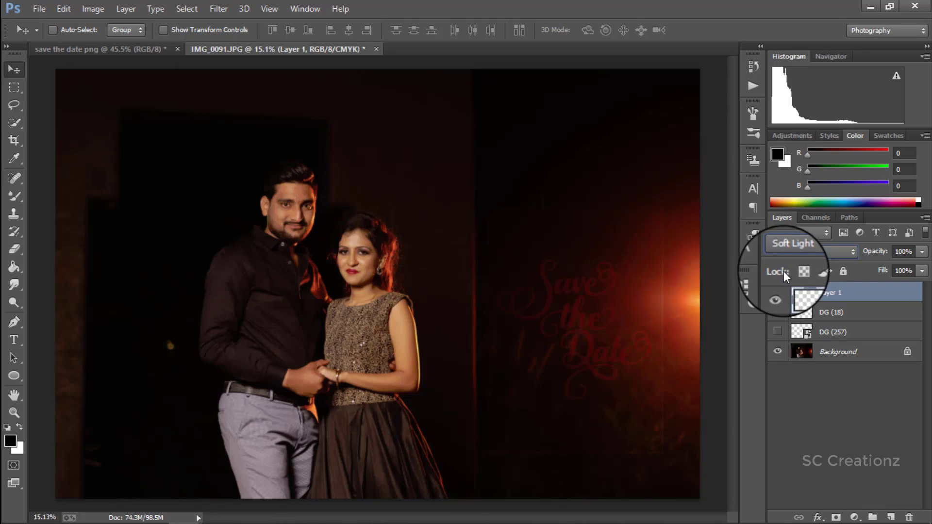
key("shift+plus")
key("shift+plus")
key("shift+plus")
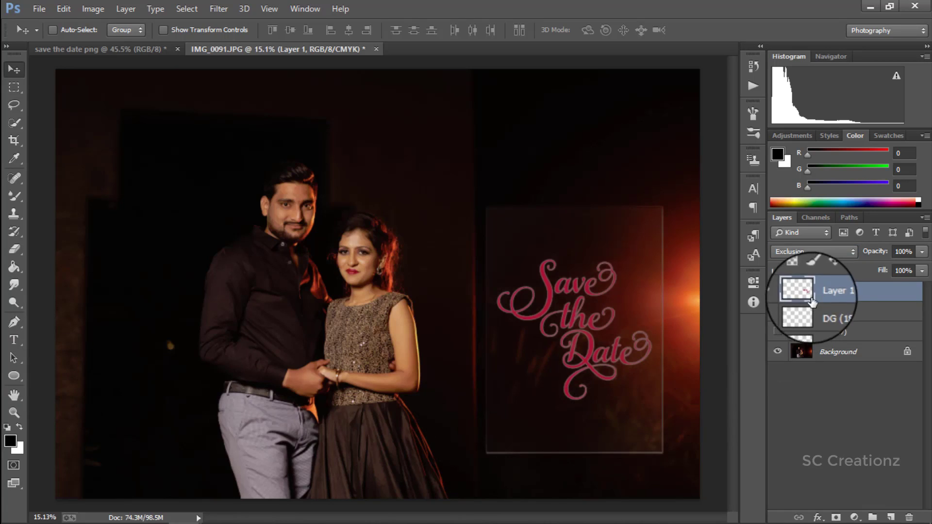
- Invert the lettering's colours and erase the faint border around it with a 349 px Eraser at 0% hardness
key("ctrl+i")
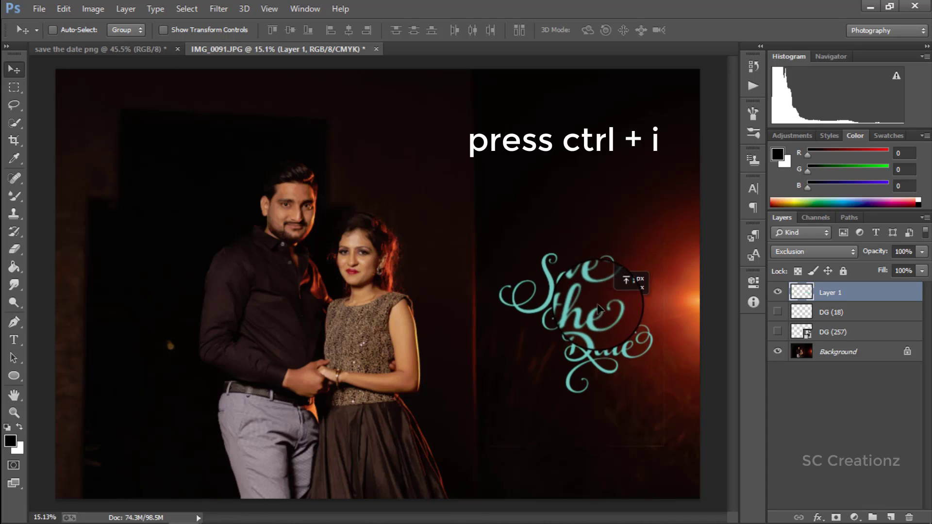
left_click(10, 250)
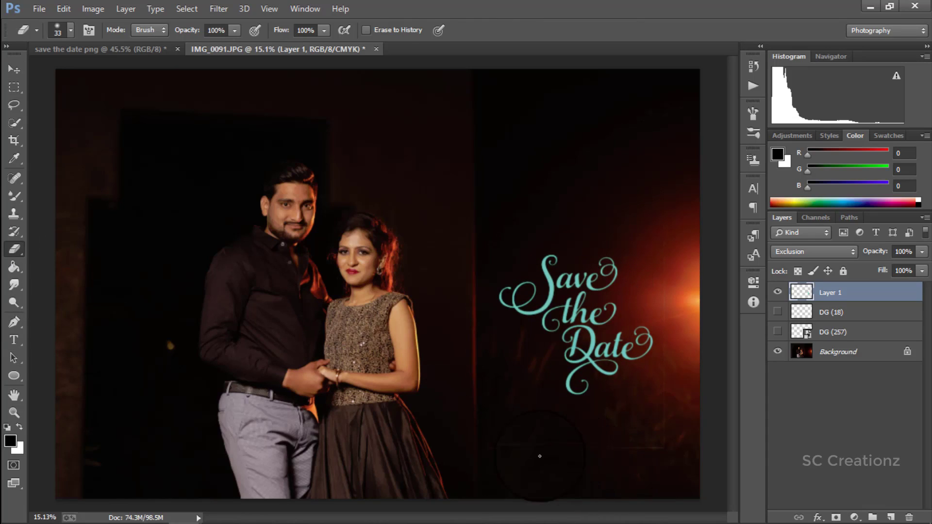
right_click(551, 434)
type("349")
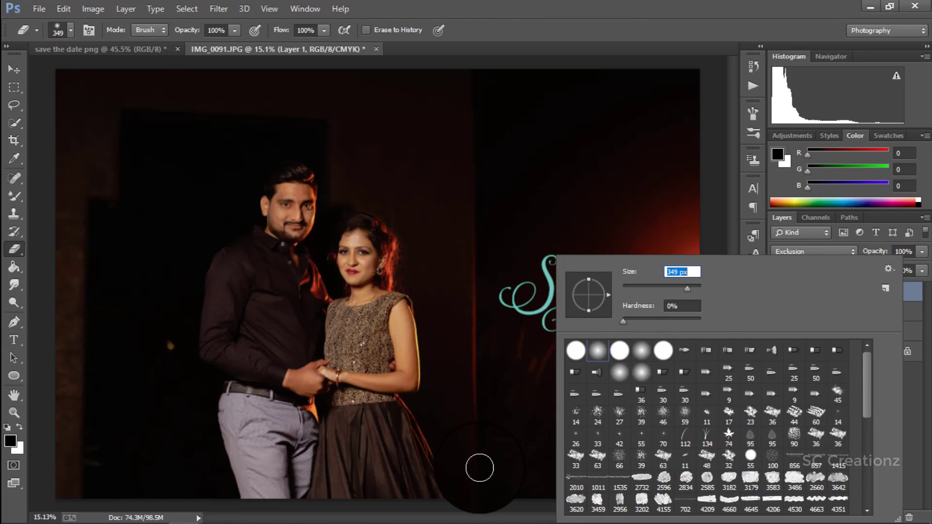
key("Return")
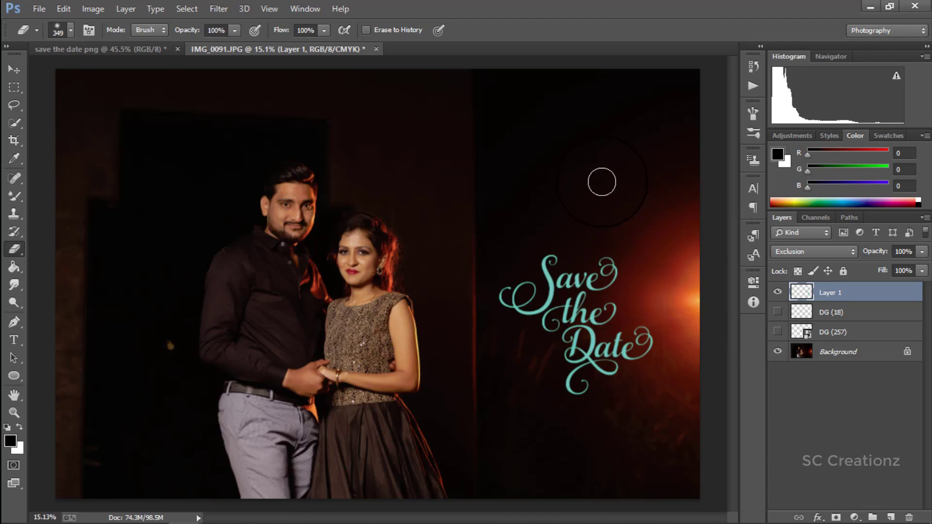
left_click(14, 69)
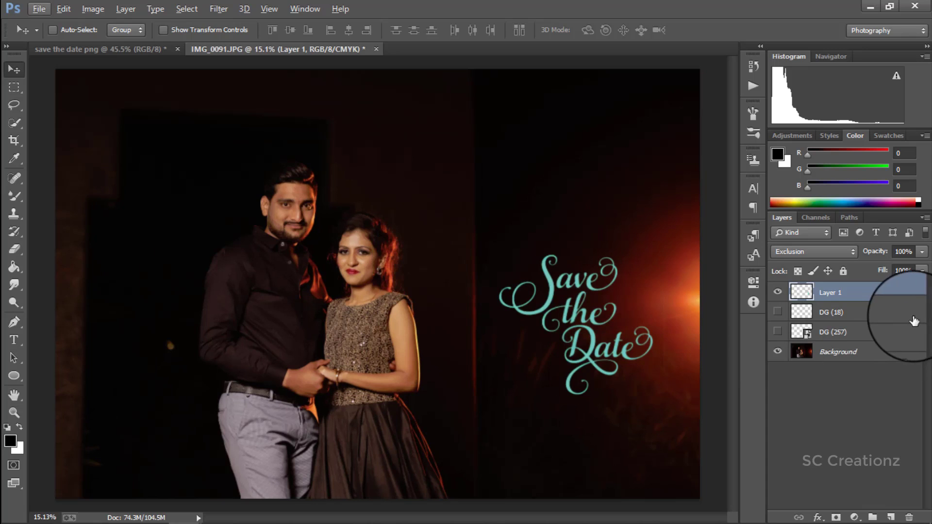
- Replace the lettering in the photo with the purple ribbon-and-rings Save the Date design from its open PNG
key("Delete")
mouse_move(185, 510)
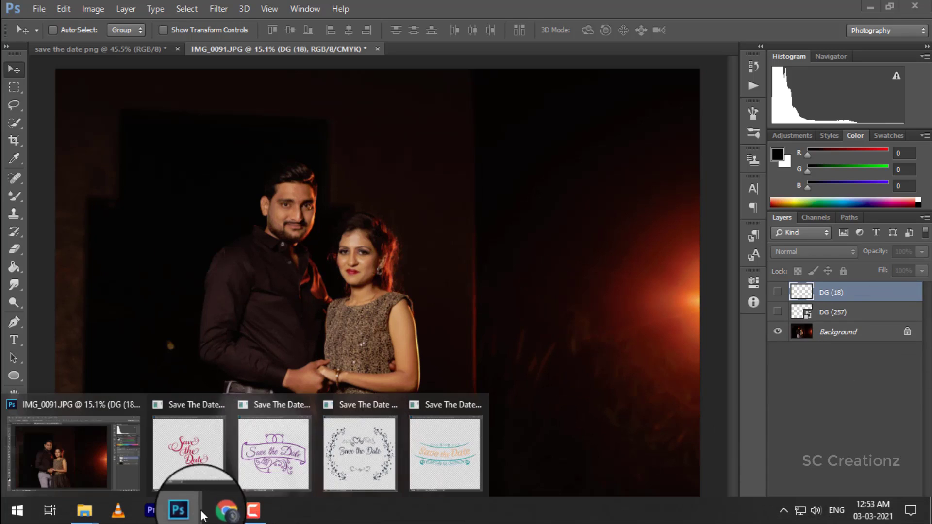
left_click(290, 463)
left_click_drag(249, 291, 649, 351)
left_click(344, 86)
- Enlarge the ribbon-and-rings design in the photo's lower right and invert its colours
key("ctrl+t")
key("Return")
left_click_drag(606, 297, 605, 345)
key("ctrl+i")
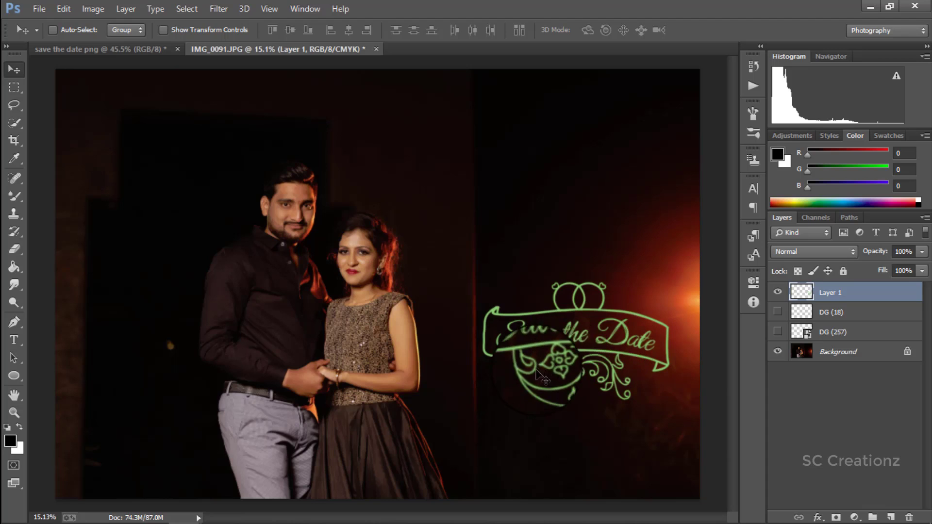
key("ctrl+minus")
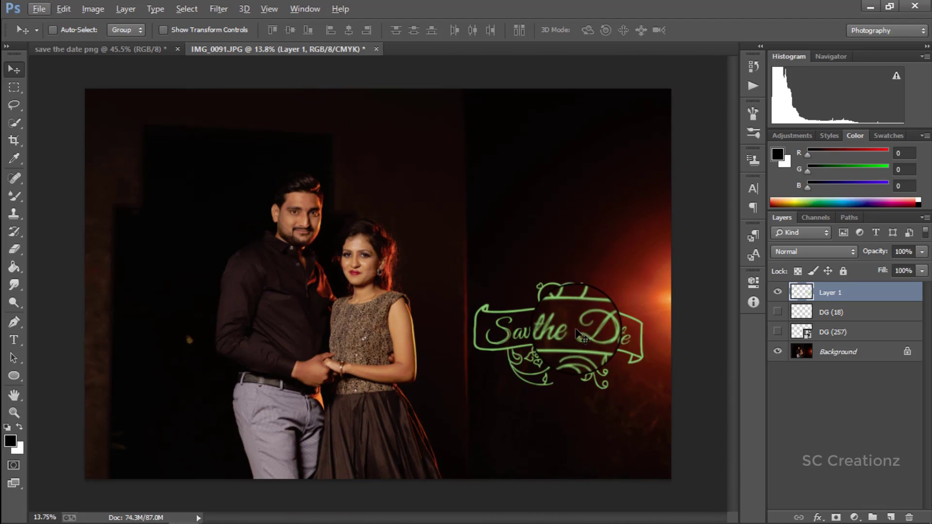
- Replace the ribbon design in the photo with the heart-and-vine wreath from Save The Date PNG Files (5)
key("Delete")
mouse_move(186, 507)
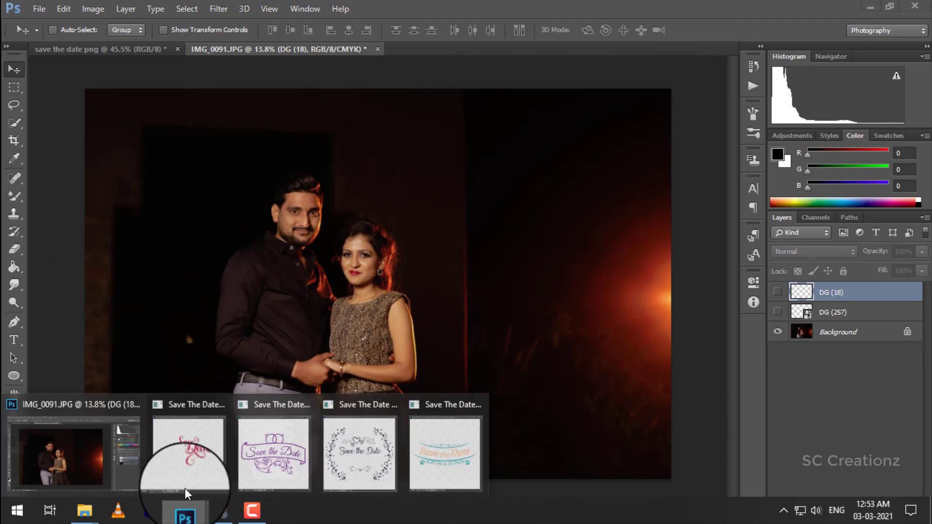
left_click(352, 454)
left_click_drag(219, 323, 662, 362)
left_click(430, 61)
left_click(430, 62)
- Enlarge the wreath design in the photo's lower right and stretch it taller
key("ctrl+t")
key("Return")
left_click_drag(613, 323, 604, 383)
key("ctrl+t")
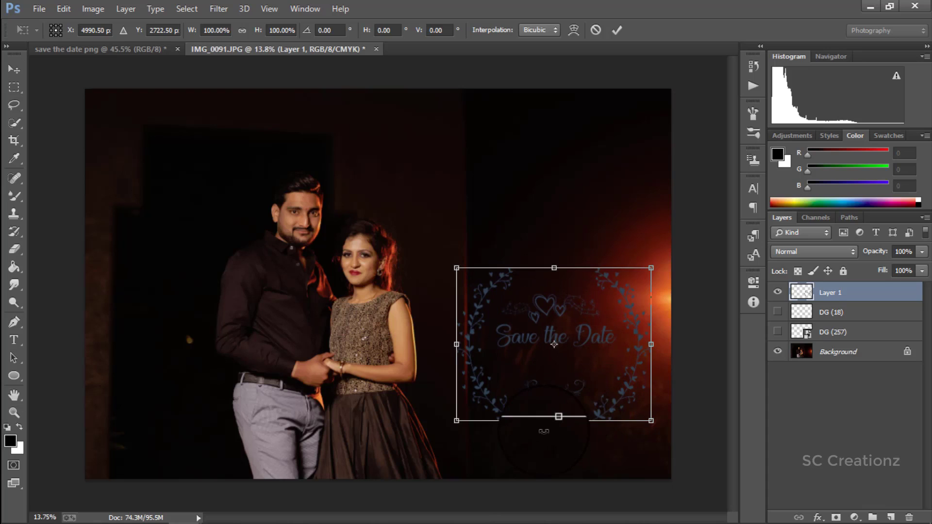
left_click_drag(556, 414, 545, 441)
key("Return")
- Invert the wreath design's colours and slightly reduce its height
key("ctrl+i")
left_click_drag(578, 387, 584, 388)
key("ctrl+t")
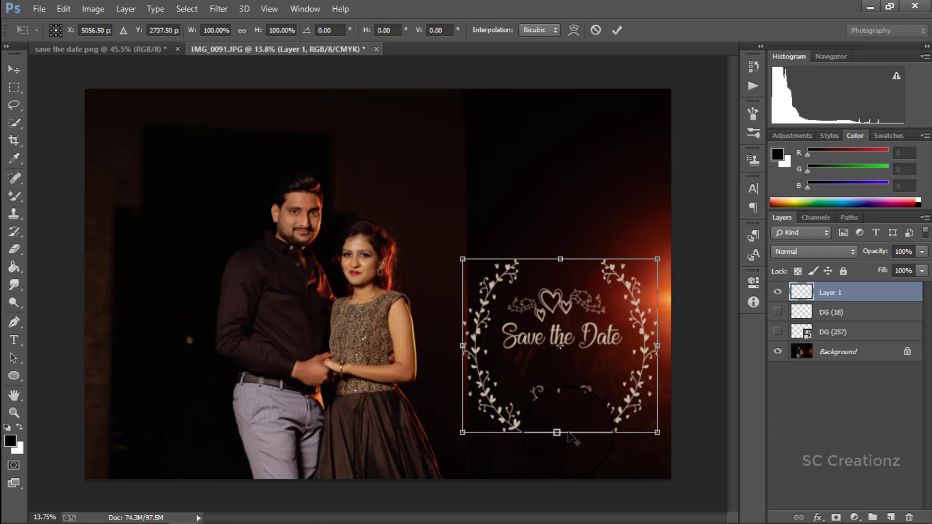
left_click_drag(571, 433, 562, 429)
key("Return")
key("ctrl+plus")
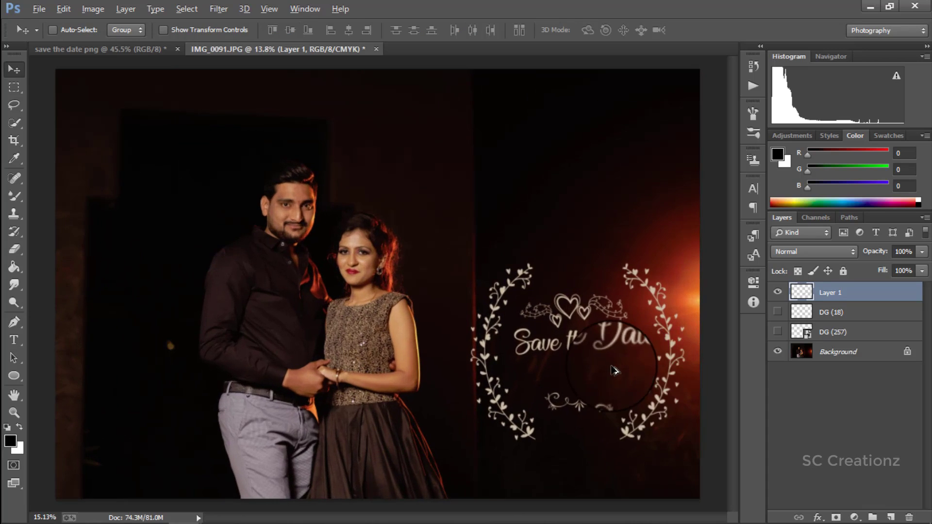
- Scale the wreath design down slightly and reposition it in the dark area beside the couple
key("ctrl+minus")
key("ctrl+t")
left_click_drag(631, 412, 625, 409)
key("Return")
mouse_move(578, 380)
left_mouse_down()
mouse_move(571, 256)
mouse_move(591, 370)
left_mouse_up()
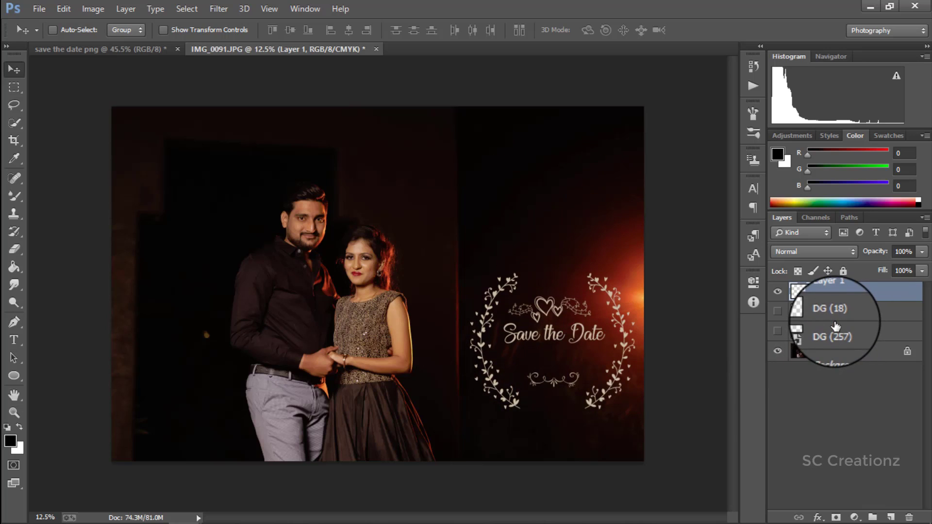
- Delete the wreath layer and show the DG (18) and DG (257) layers again
key("Delete")
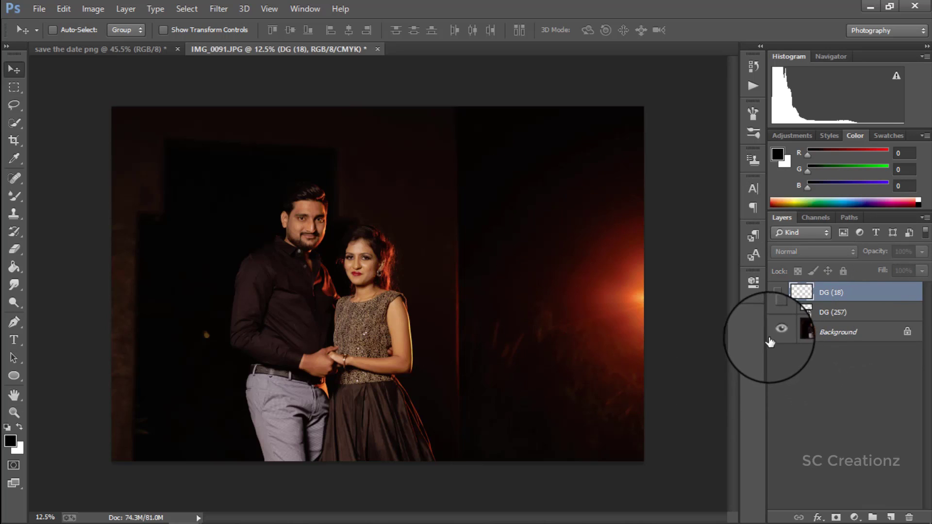
left_click_drag(777, 292, 780, 315)
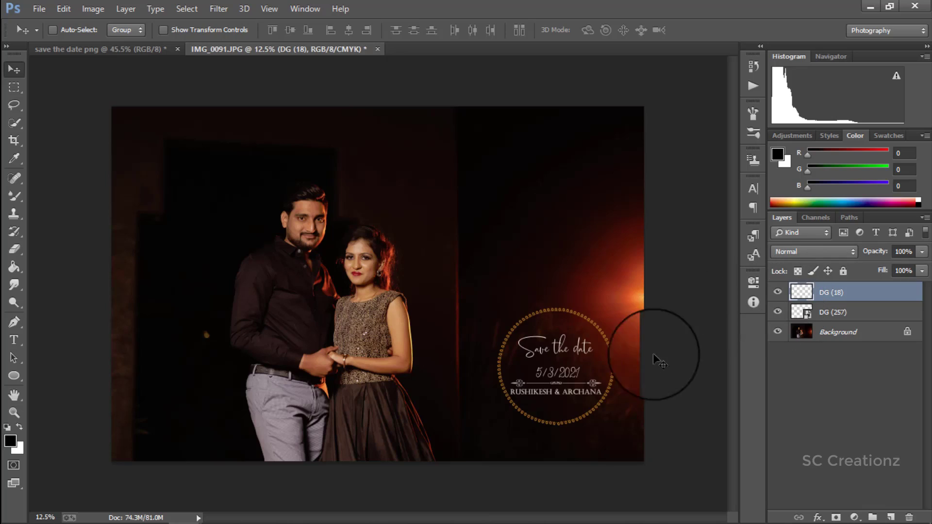